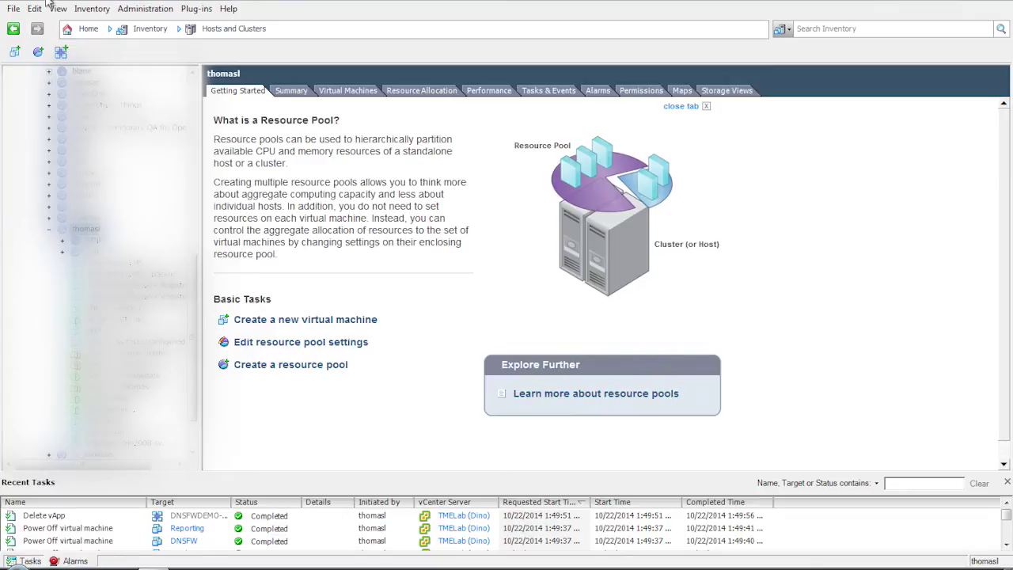
- Start an OVF template deployment from the pre-filled .ova package and view its template details
click(18, 10)
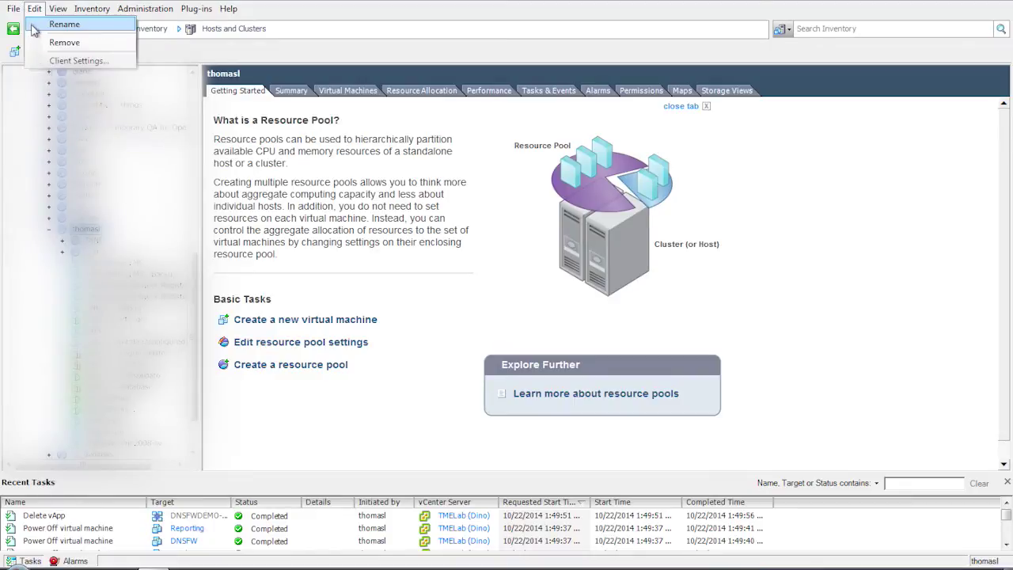
click(36, 43)
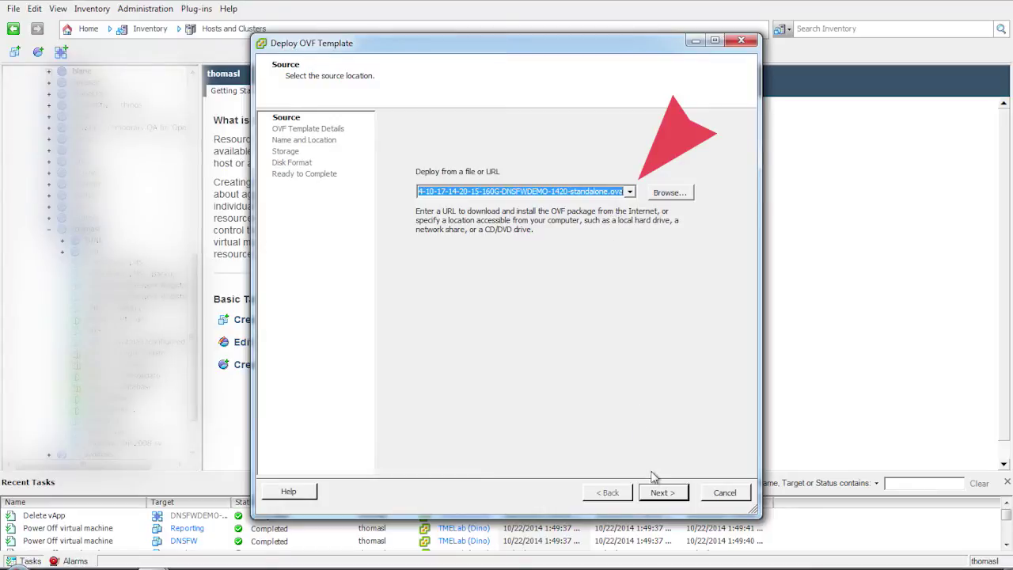
click(665, 492)
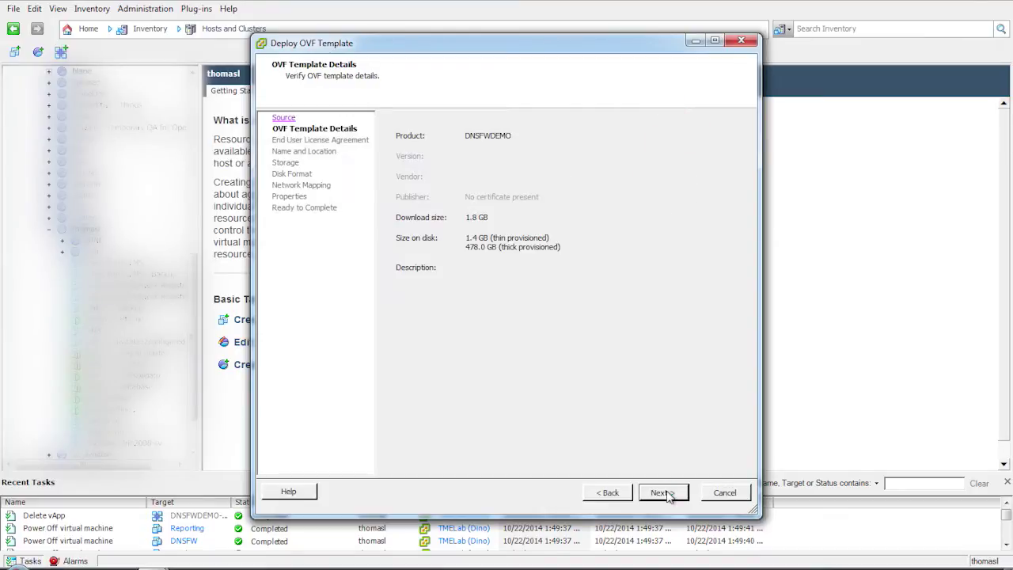
click(663, 492)
- Accept the end user license agreement and keep the name DNSFWDEMO-standalone
drag(740, 184, 742, 376)
click(414, 465)
click(663, 492)
click(435, 132)
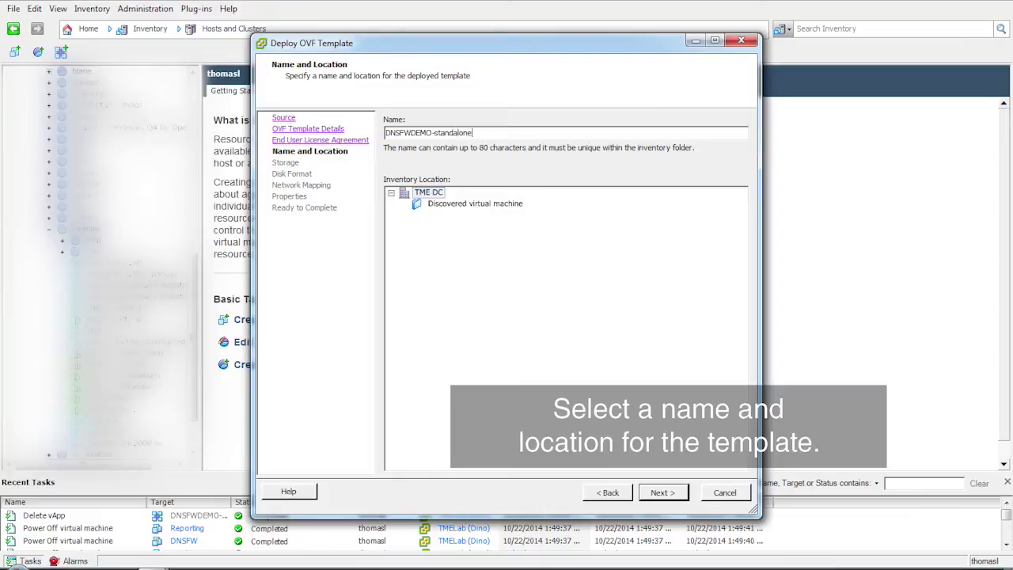
click(660, 493)
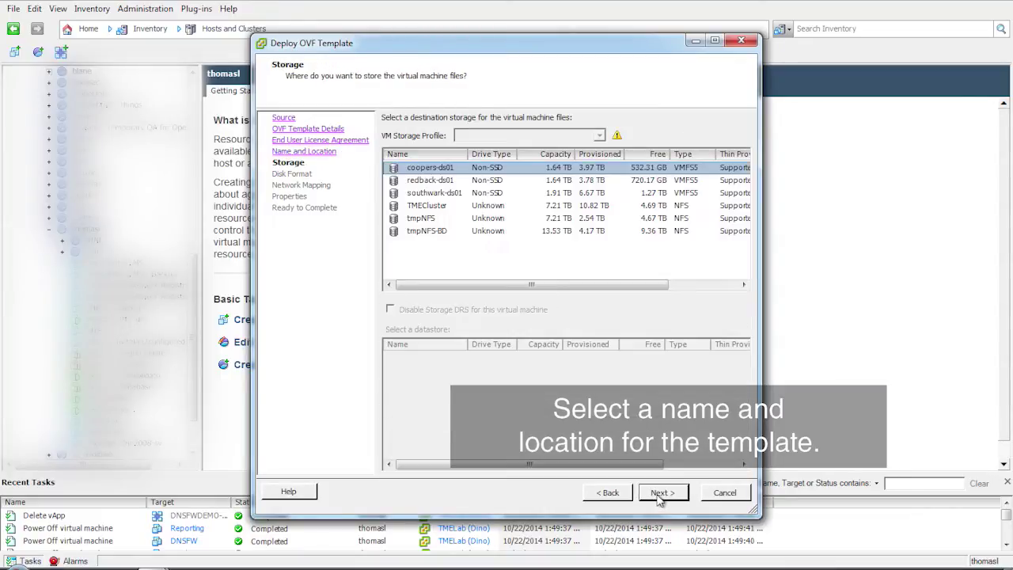
- Choose the TMECluster datastore for storage and pass the disk format page
click(478, 206)
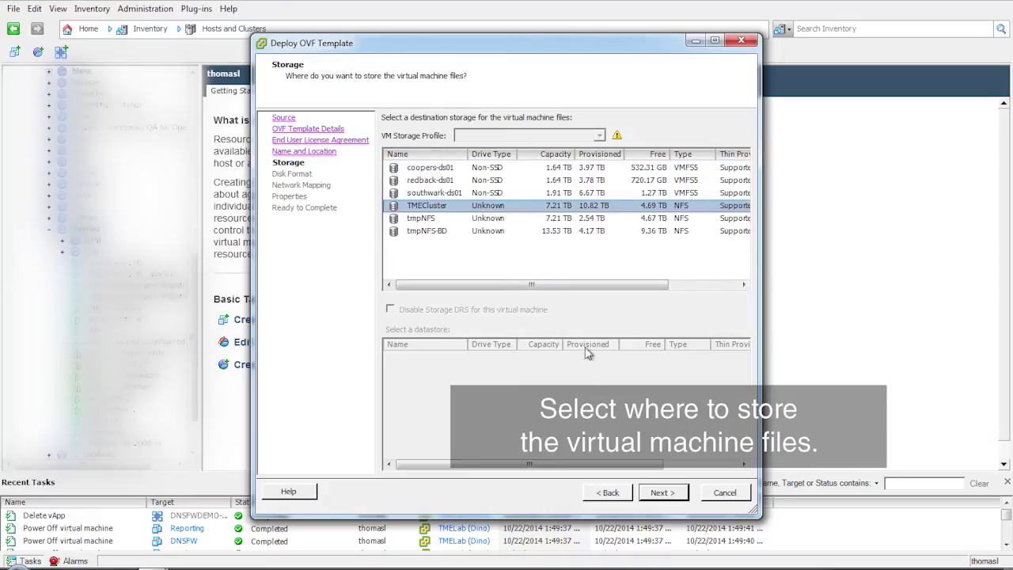
click(672, 495)
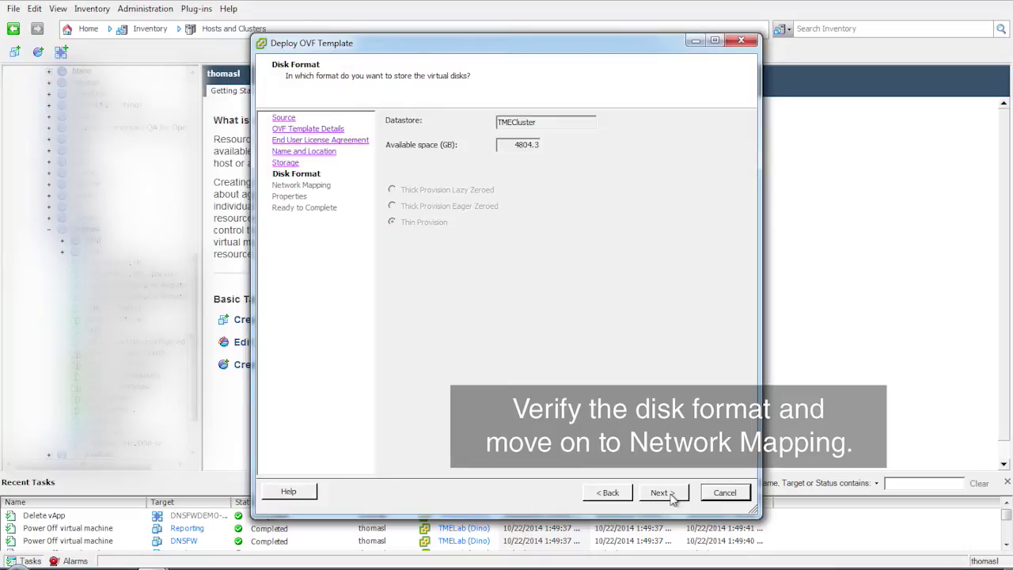
click(669, 494)
- Paste the activation code and give DNS Firewall IP .68, netmask 255.255.255.0, gateway 10.60.16.1
click(669, 494)
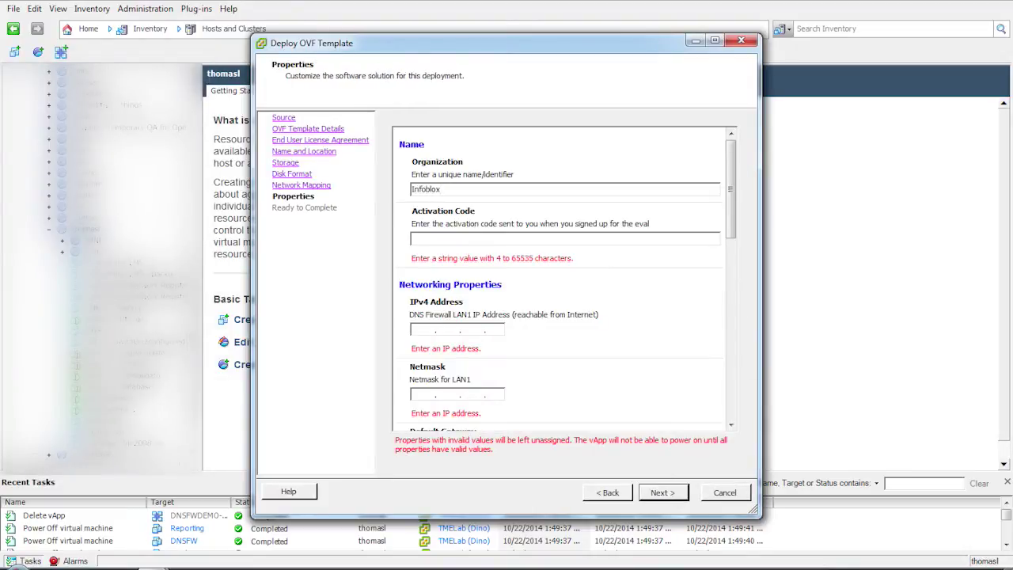
click(458, 238)
right_click(459, 237)
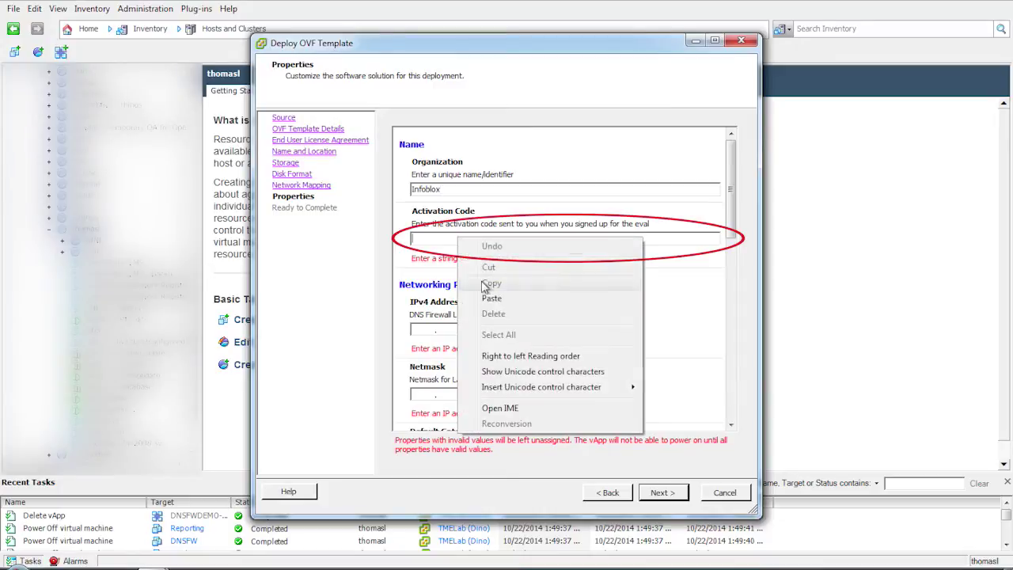
click(467, 288)
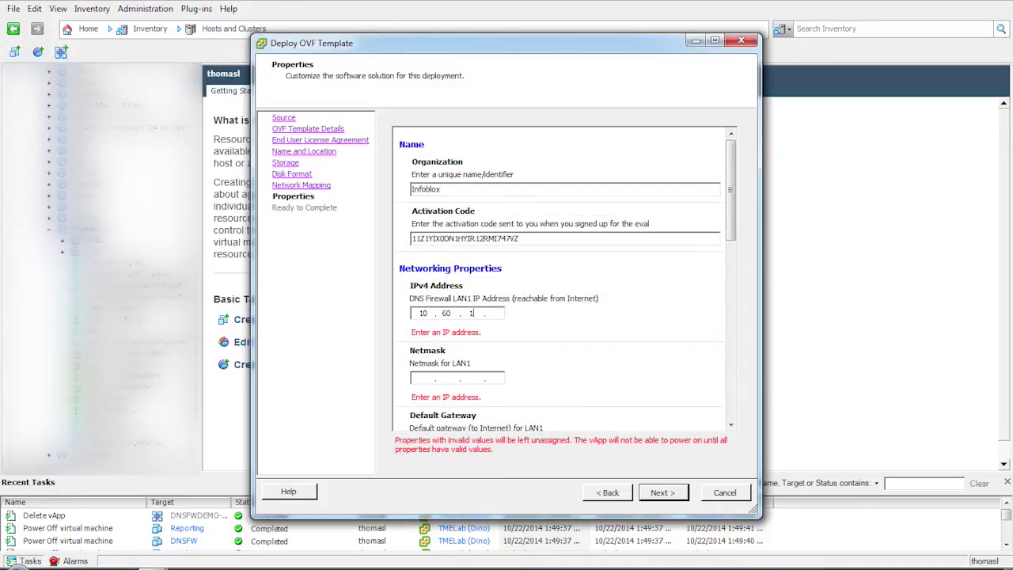
text(68)
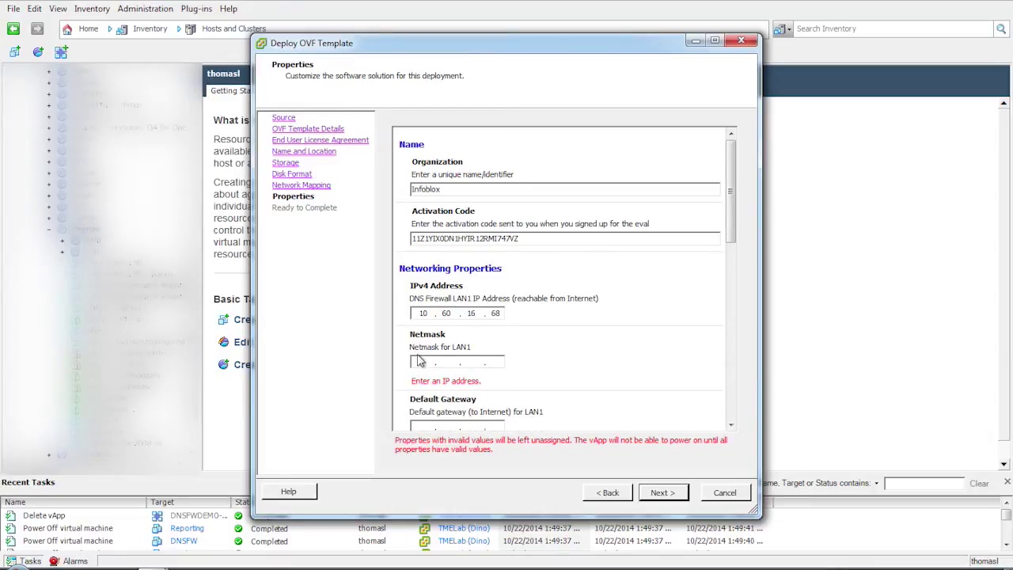
click(420, 360)
text(255 . 255 . 255 . 0)
click(421, 410)
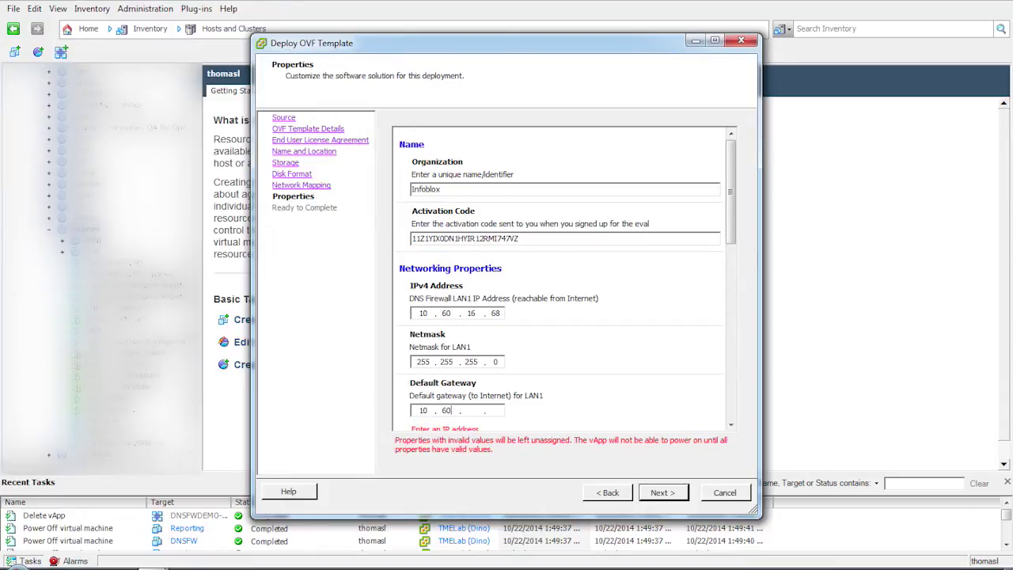
text(1060161)
- Set Reporting to 10.60.16.69 and Guide VM to 10.60.16.75, both with 255.255.255.0 and gateway 10.60.16.1
drag(731, 212, 730, 320)
click(423, 164)
text(10601669)
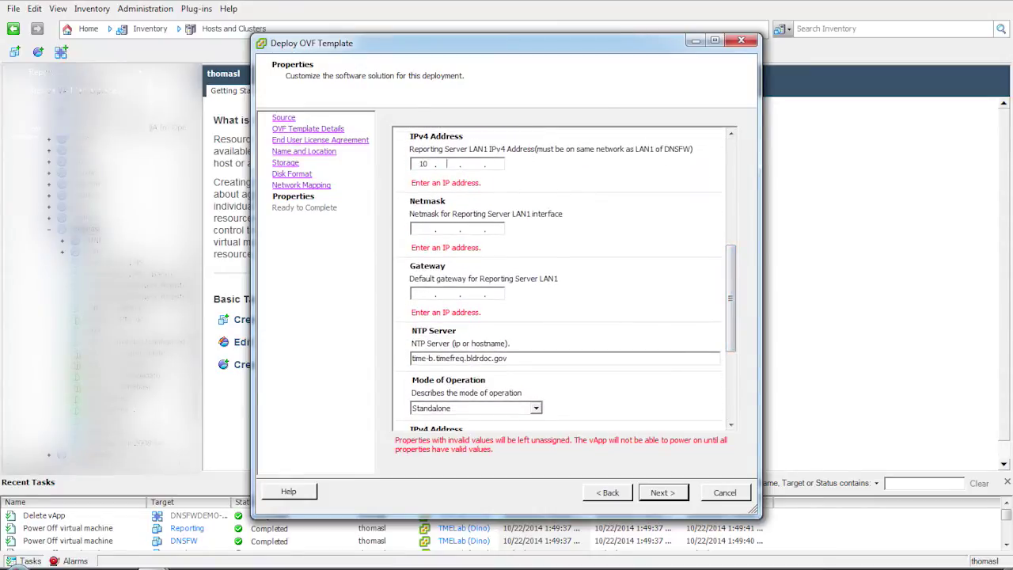
click(417, 212)
text(2552552550)
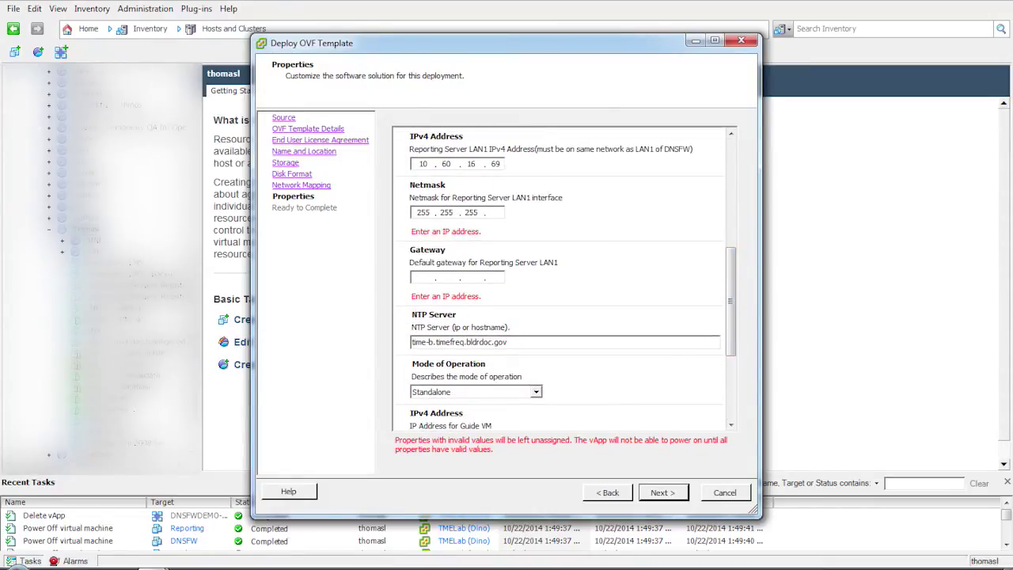
text(1060161)
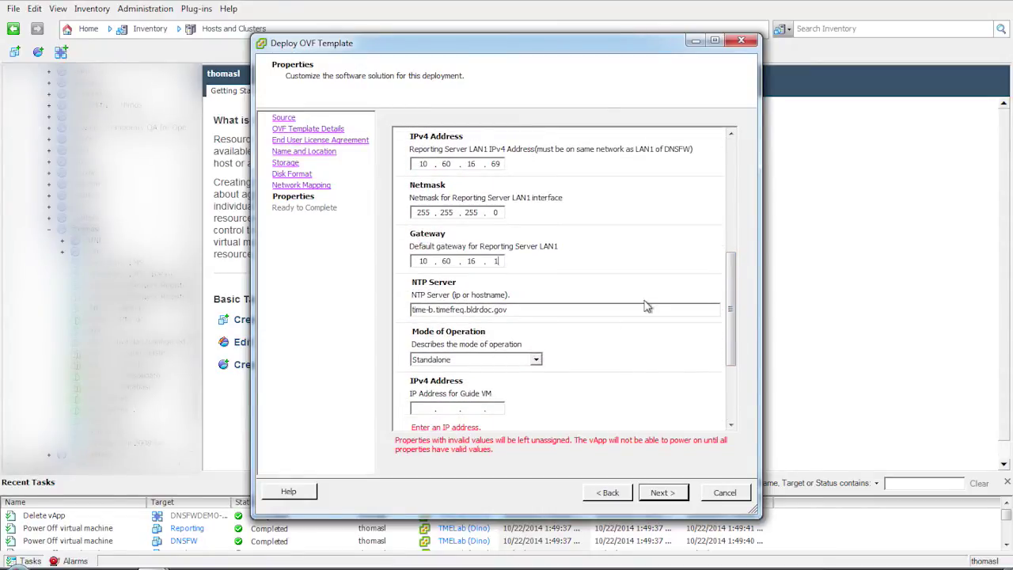
scroll(714, 302, down, 3)
text(10.6)
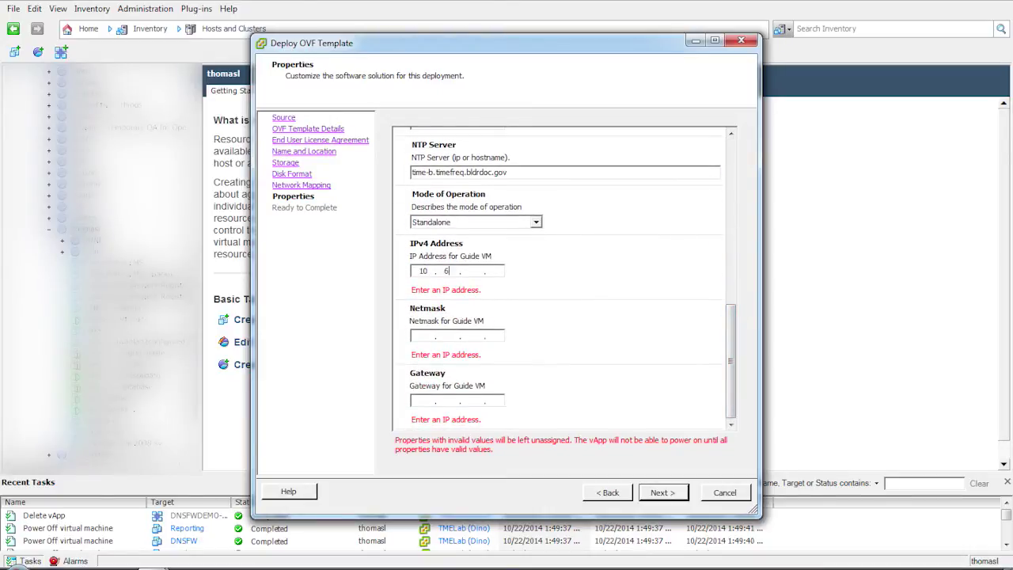
text(0.16.75)
text(255.255.255.)
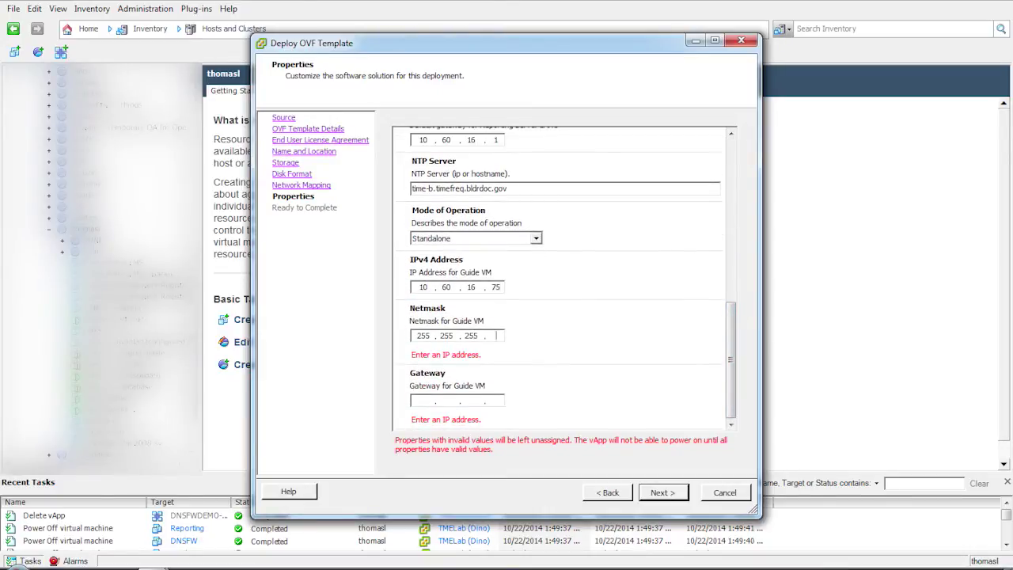
text(010.60.16.1)
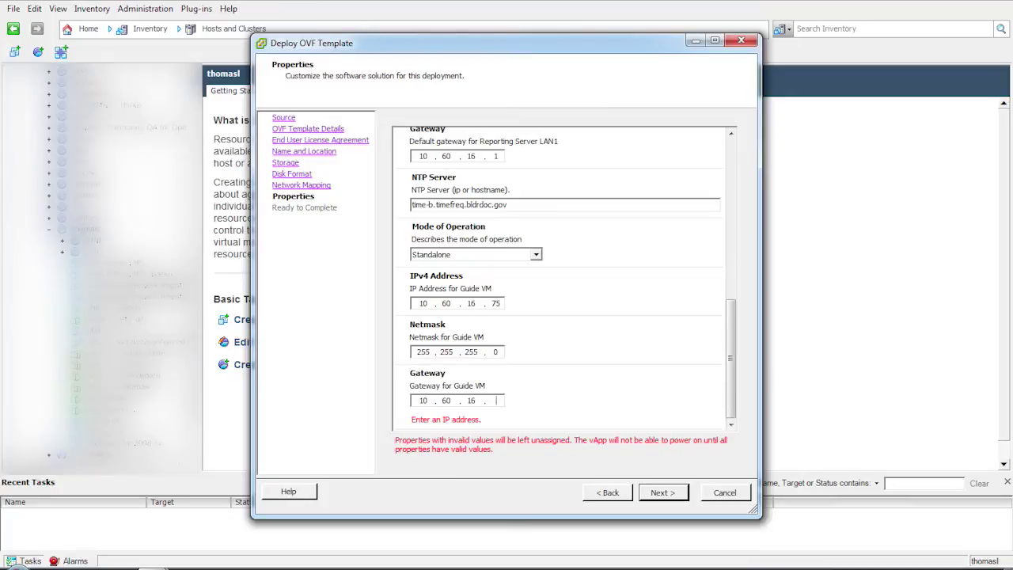
click(663, 493)
- Finish the DNSFWDEMO-standalone deployment and close the completion notice
scroll(665, 492, down, 3)
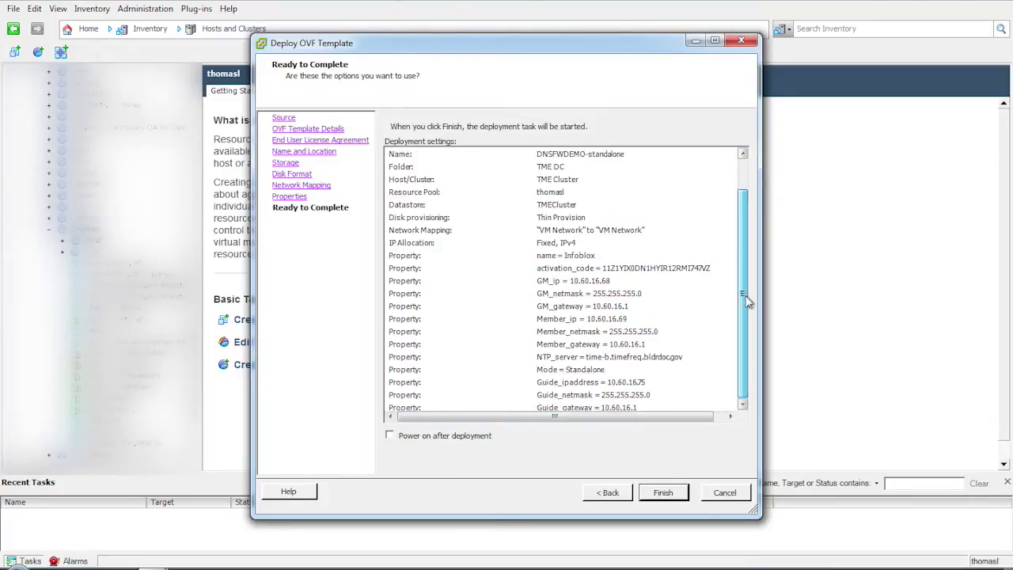
click(667, 492)
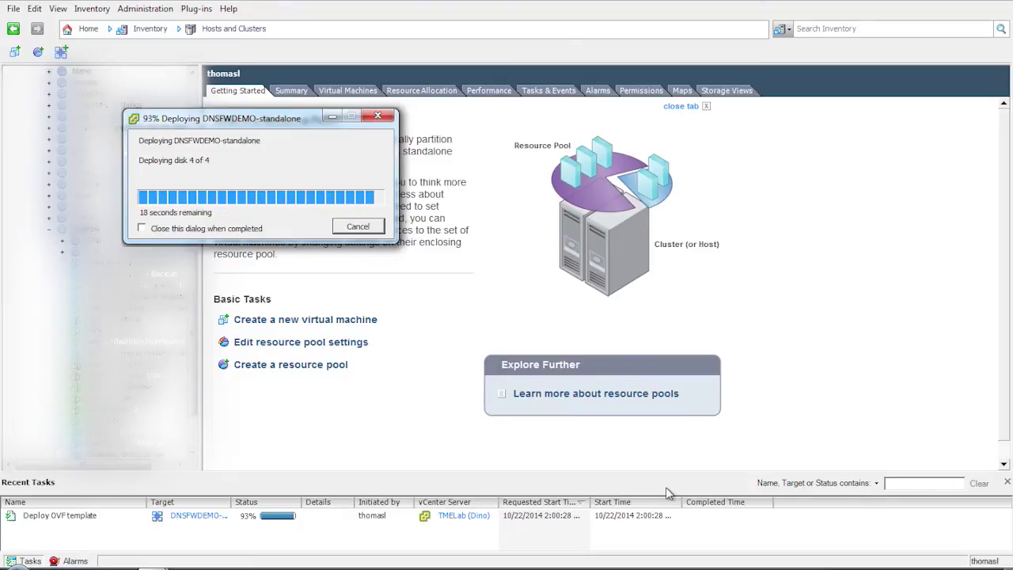
click(357, 182)
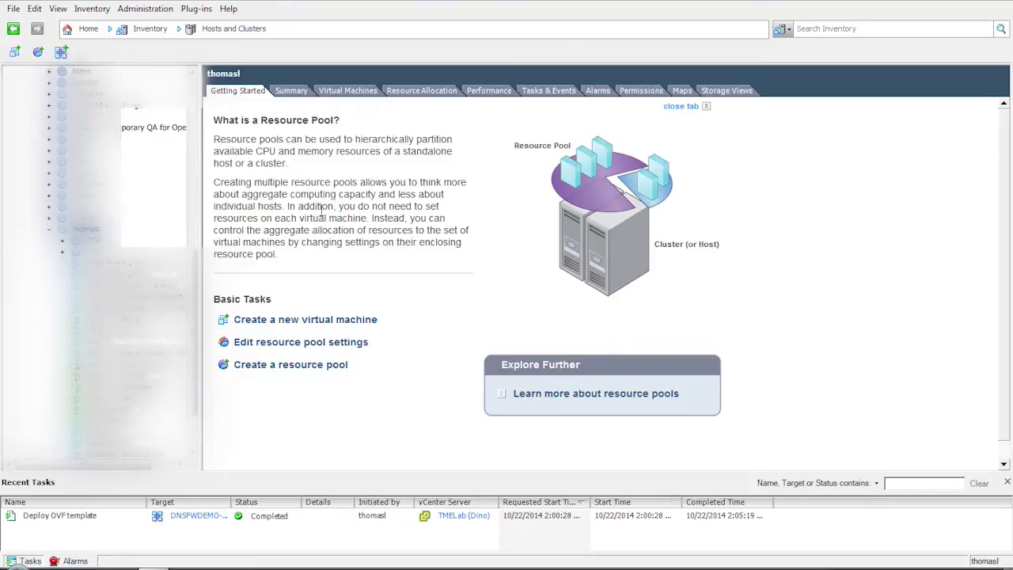
- Put DNSFW's network adapter 2 on vlan2016 and adapter 4 on vlan47, and save
click(111, 274)
click(250, 349)
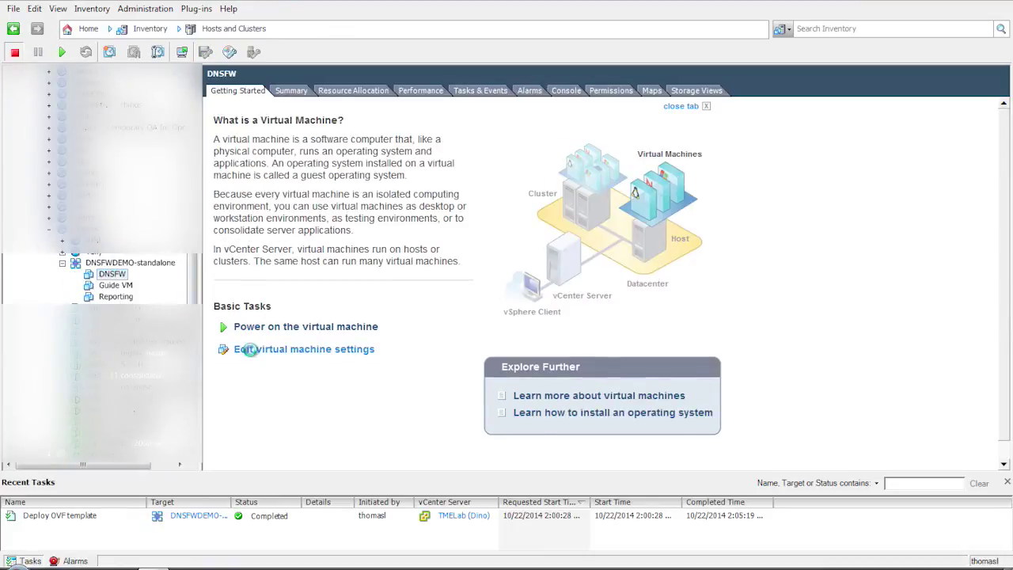
click(320, 241)
click(727, 301)
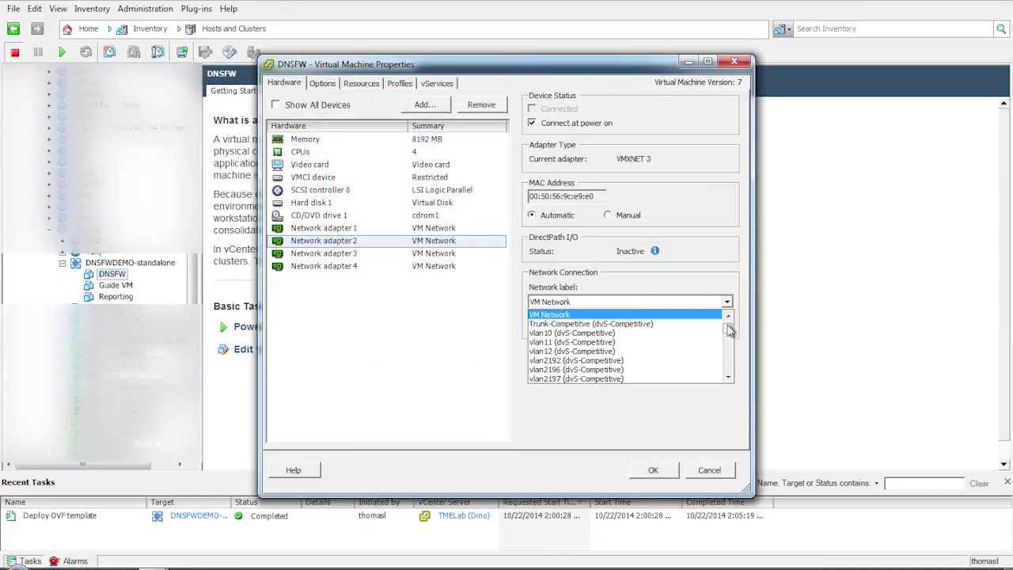
drag(729, 331, 725, 348)
click(716, 355)
key(Down)
key(Down)
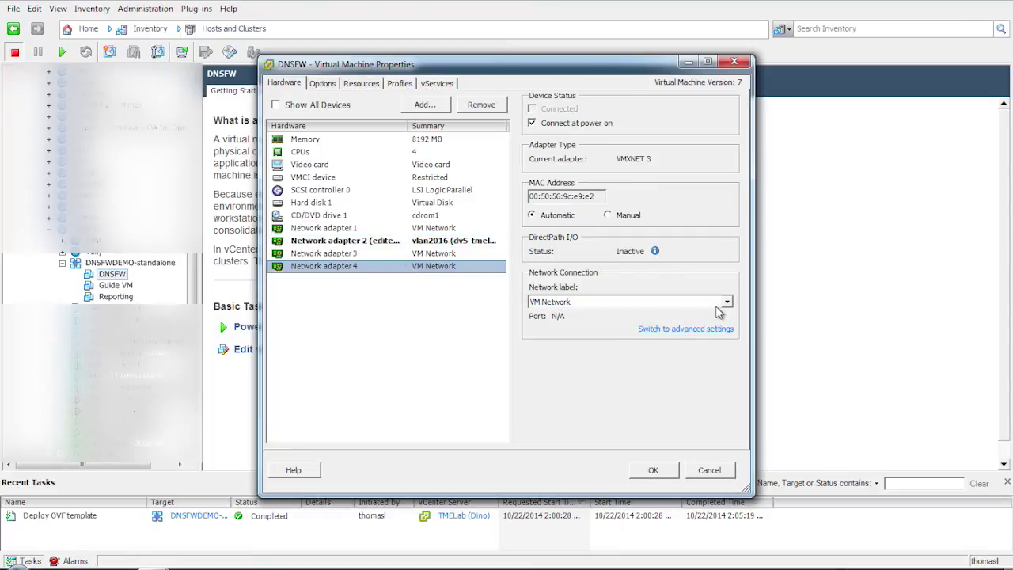
click(726, 302)
drag(729, 315, 729, 362)
click(716, 356)
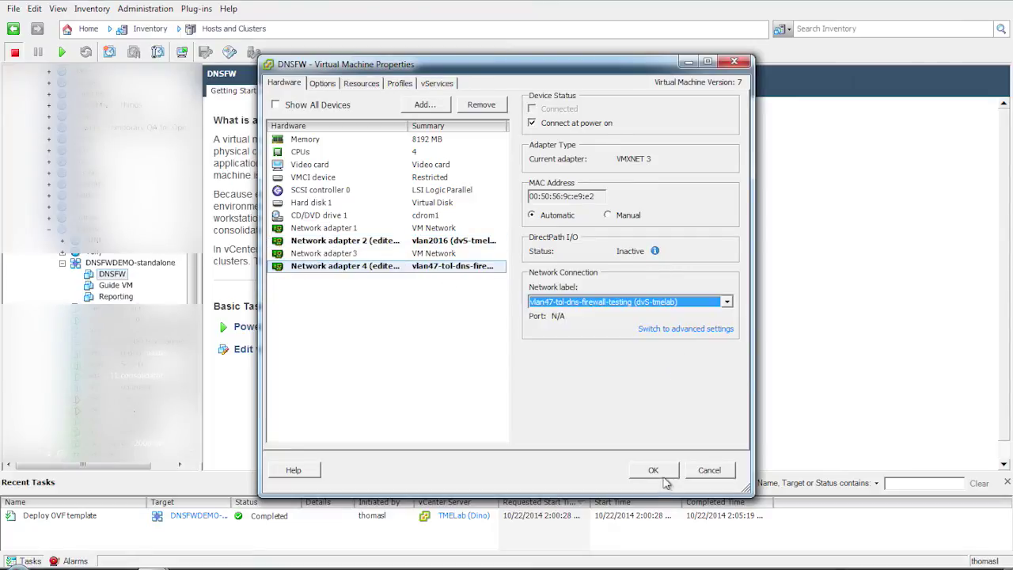
click(663, 474)
- Put Guide VM's adapter 1 on vlan2016 and adapter 2 on vlan48 - fireeye demo, and save
click(116, 284)
click(267, 350)
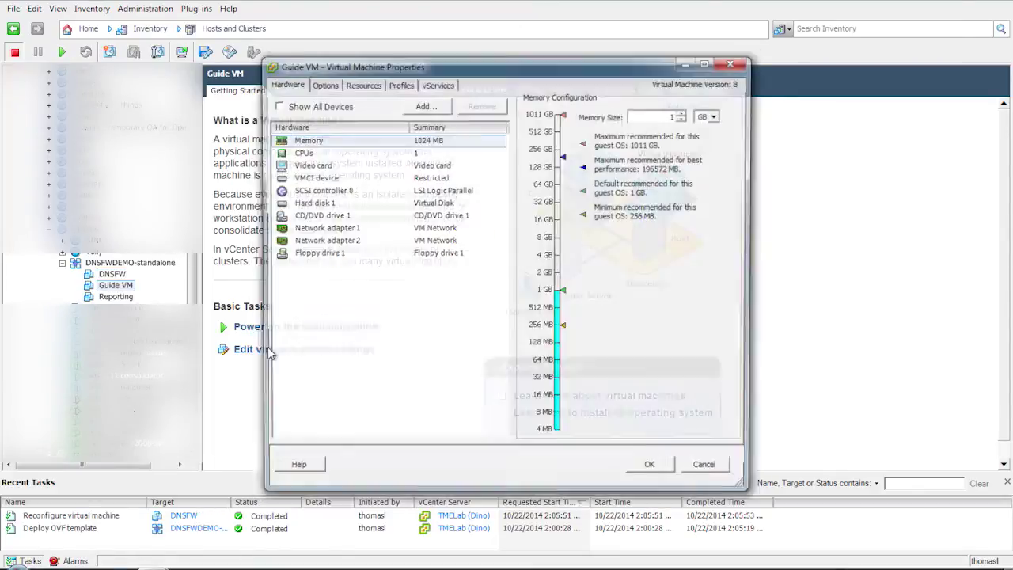
click(337, 229)
click(725, 326)
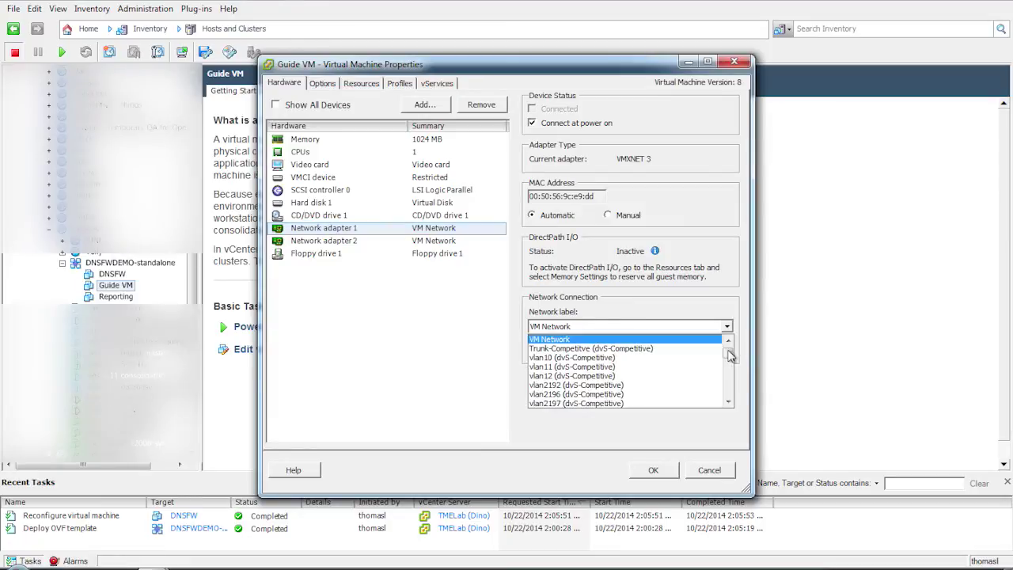
drag(729, 356, 728, 390)
click(704, 360)
click(439, 242)
click(722, 327)
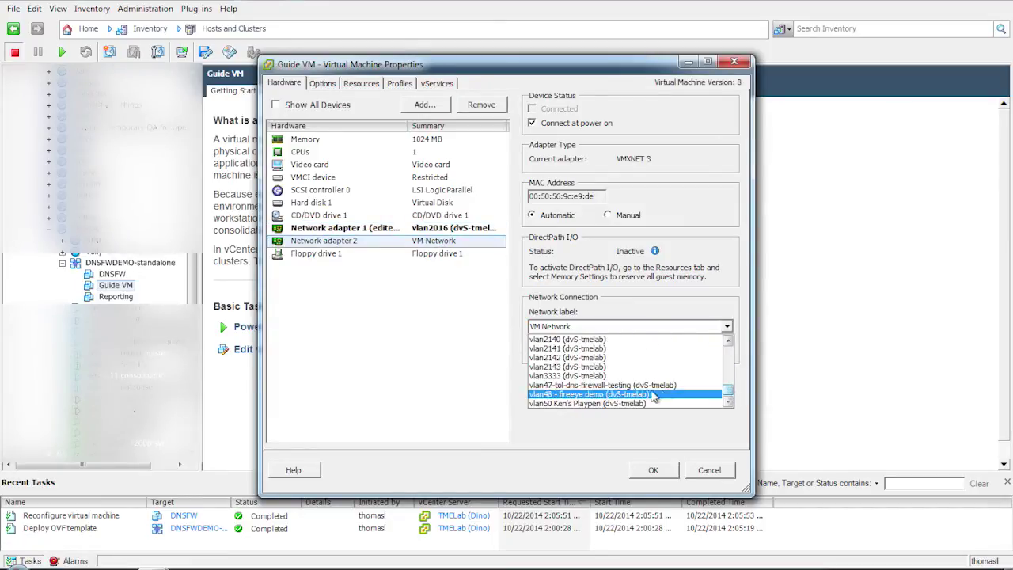
click(654, 394)
click(652, 470)
- In the Reporting VM's settings, set network adapter 2 to vlan2016
click(116, 297)
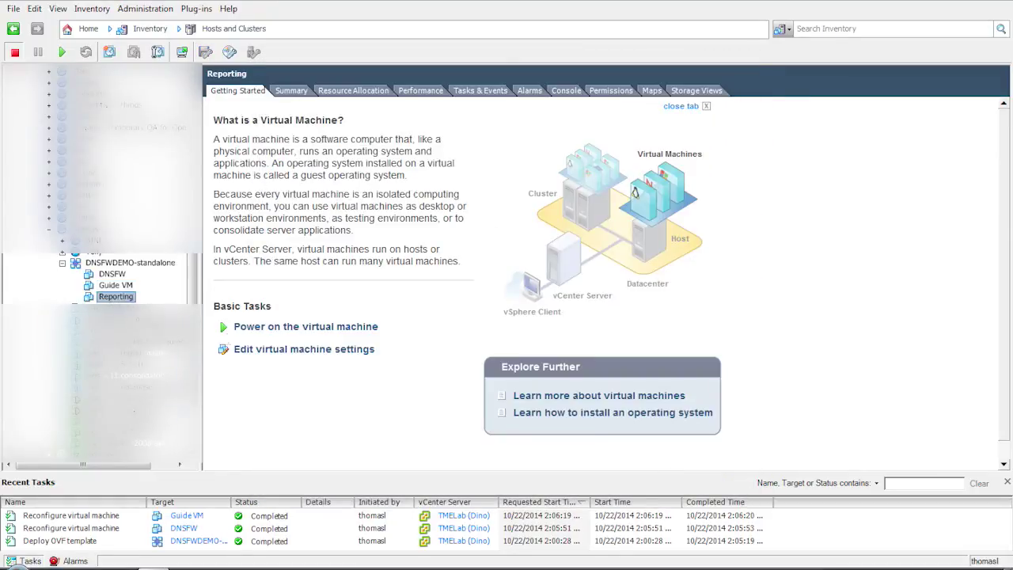
click(265, 348)
click(347, 253)
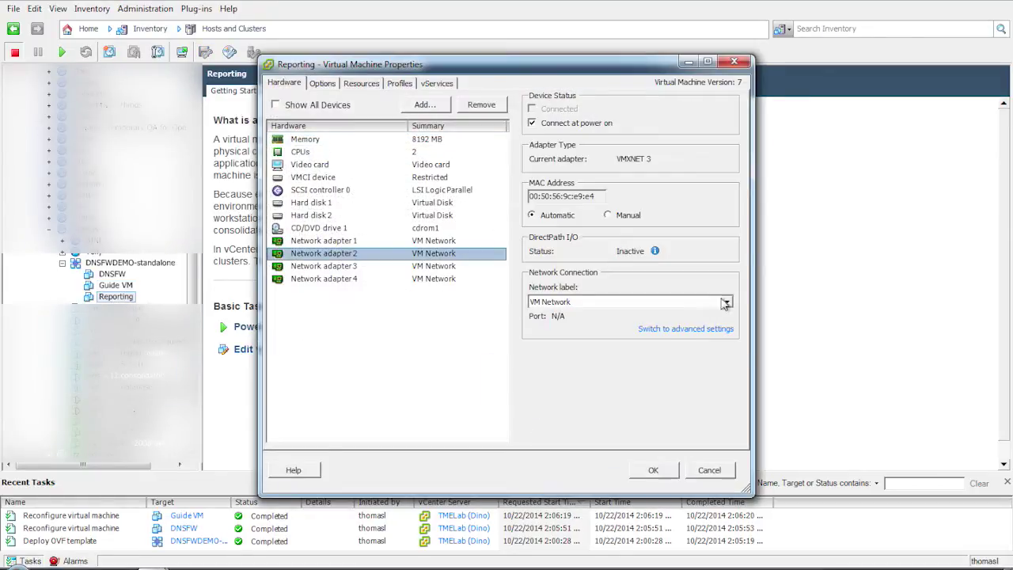
click(726, 302)
drag(728, 317, 727, 348)
click(665, 351)
- Confirm Reporting's vlan2016 change and power on the DNSFWDEMO-standalone vApp
click(653, 470)
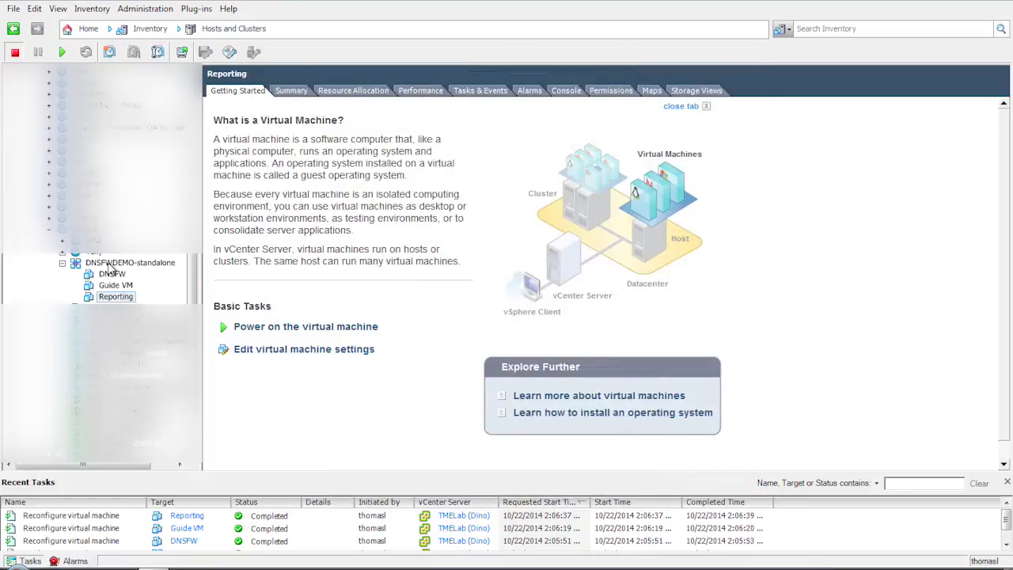
click(111, 264)
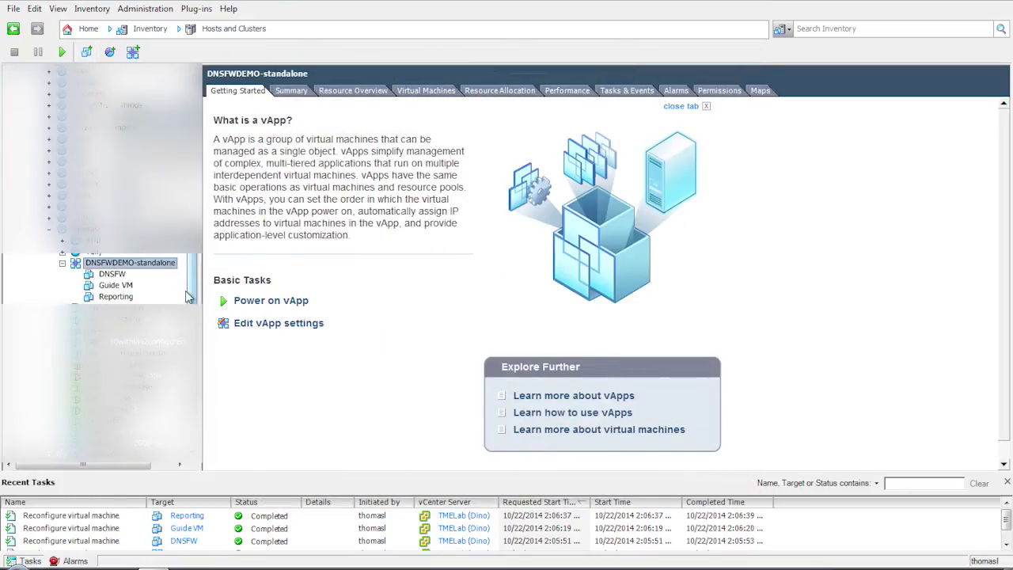
click(261, 302)
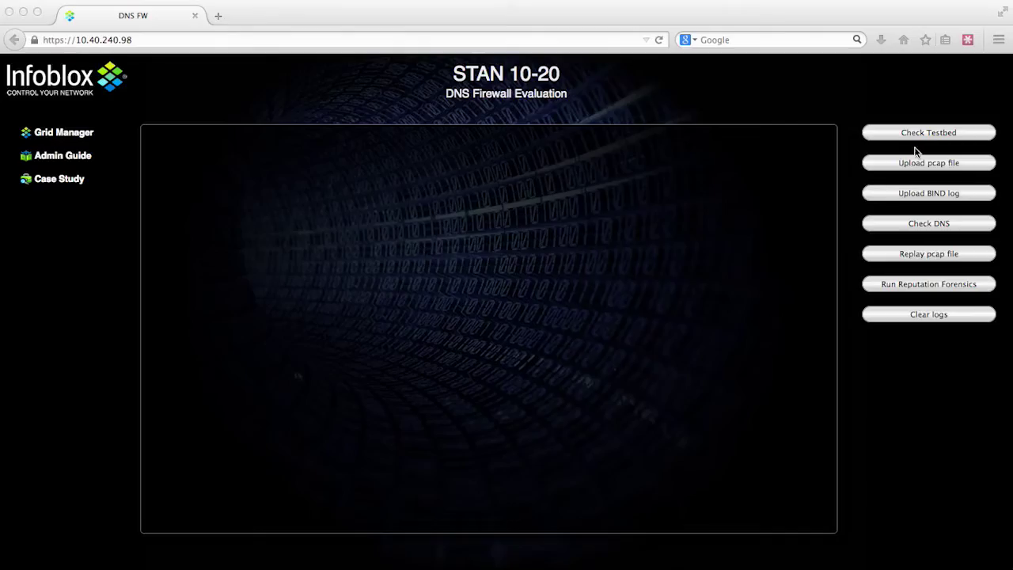
- Run Check Testbed and Check DNS, then begin a pcap file upload
click(918, 137)
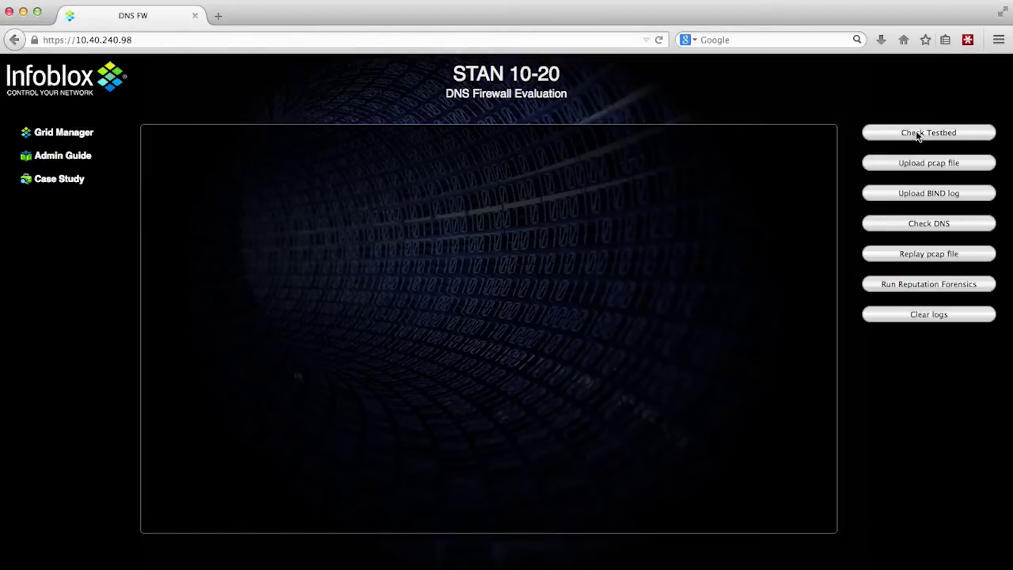
click(930, 228)
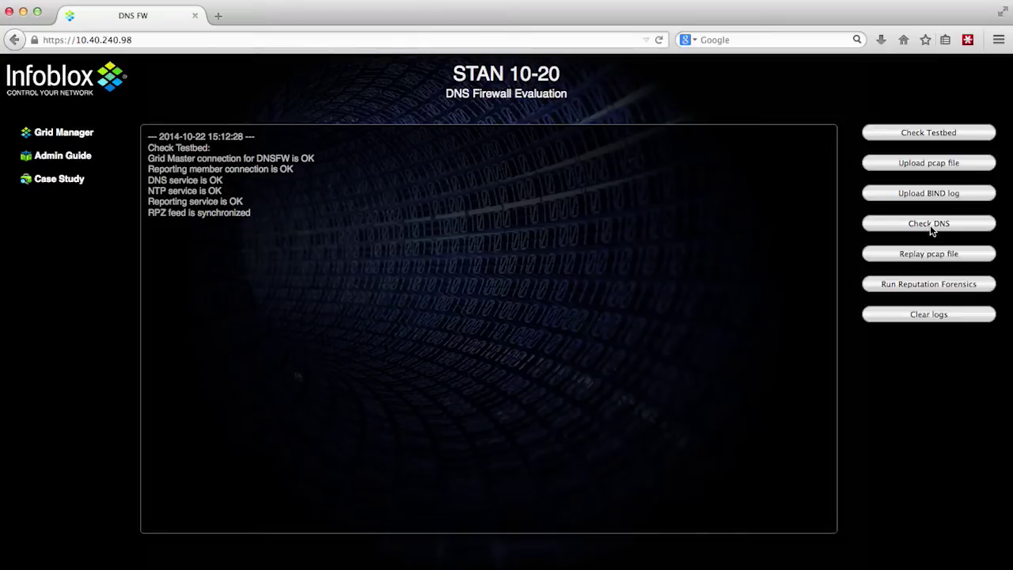
click(931, 168)
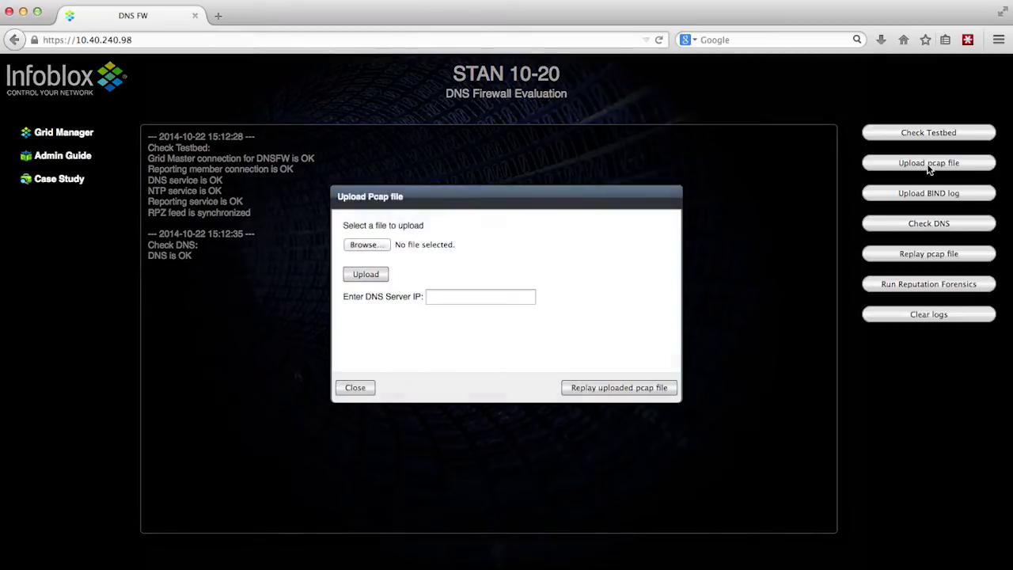
click(376, 246)
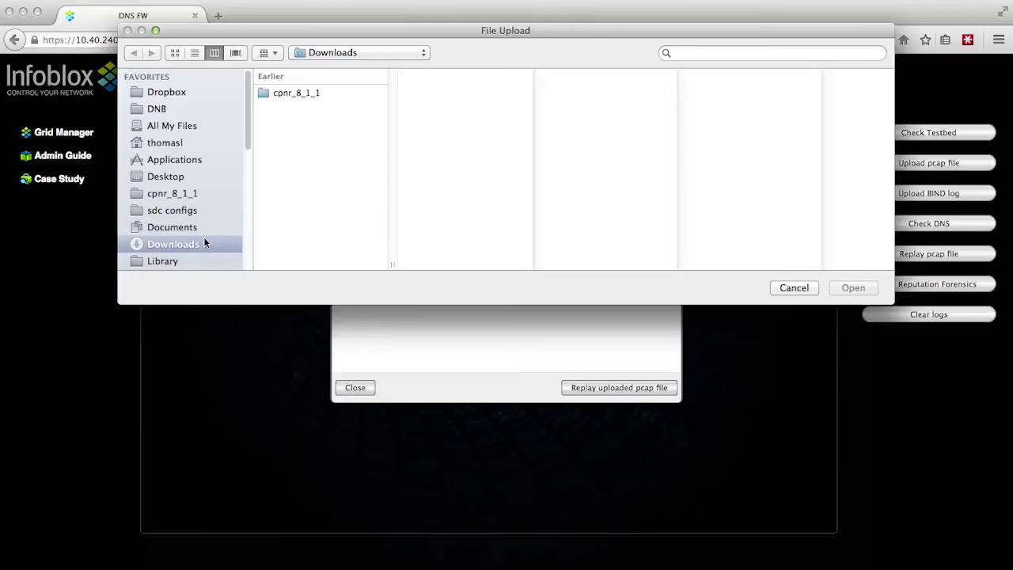
- Upload traffic.cap from the tcpdumpLog 2 folder and close the upload form
click(267, 52)
click(278, 70)
click(266, 52)
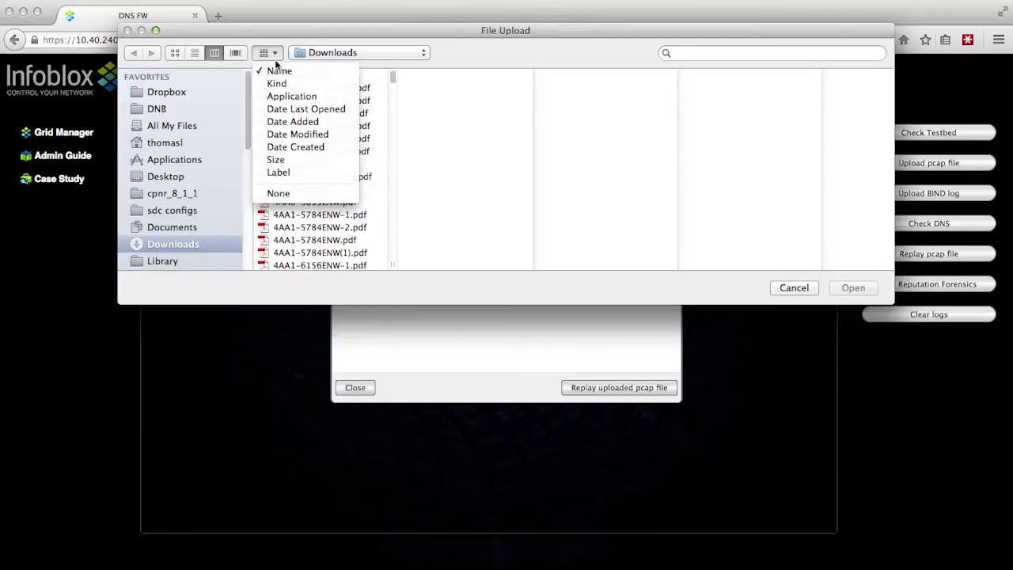
click(295, 85)
scroll(391, 79, down, 5)
scroll(392, 79, up, 3)
click(302, 262)
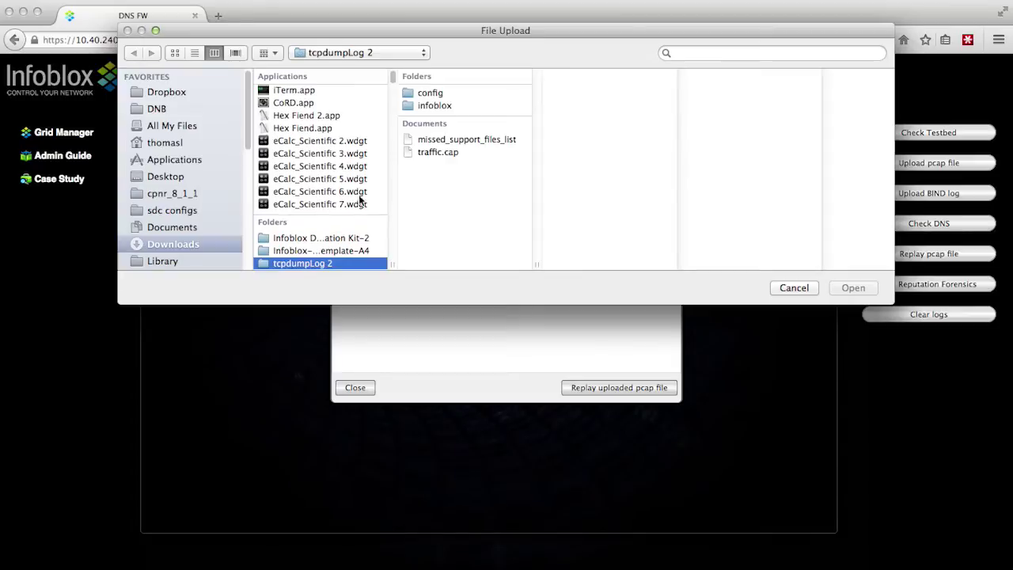
click(437, 152)
double_click(437, 152)
click(370, 272)
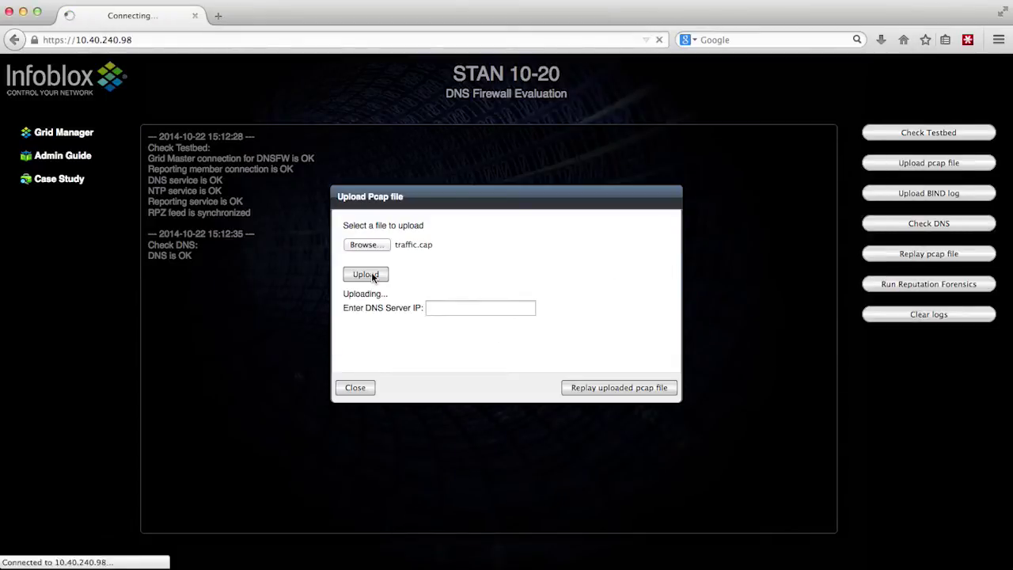
key(Escape)
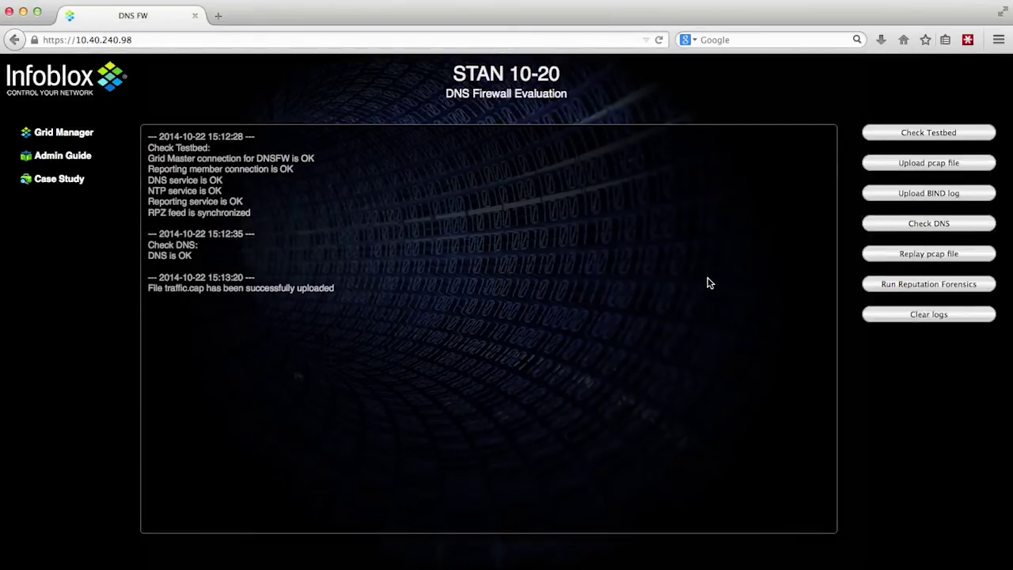
- Open Grid Manager in a new tab and log in with the admin username and password
click(59, 134)
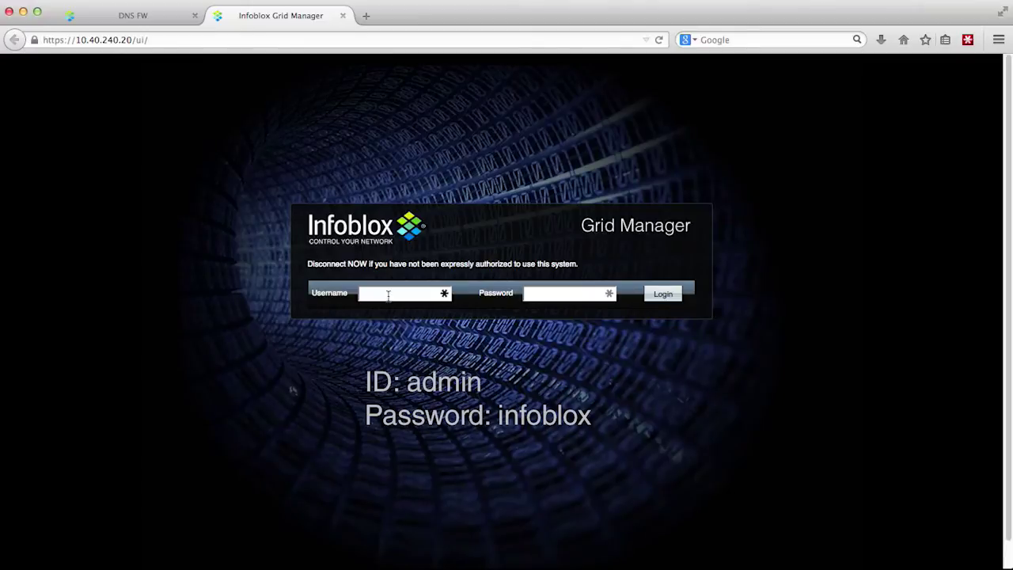
click(388, 294)
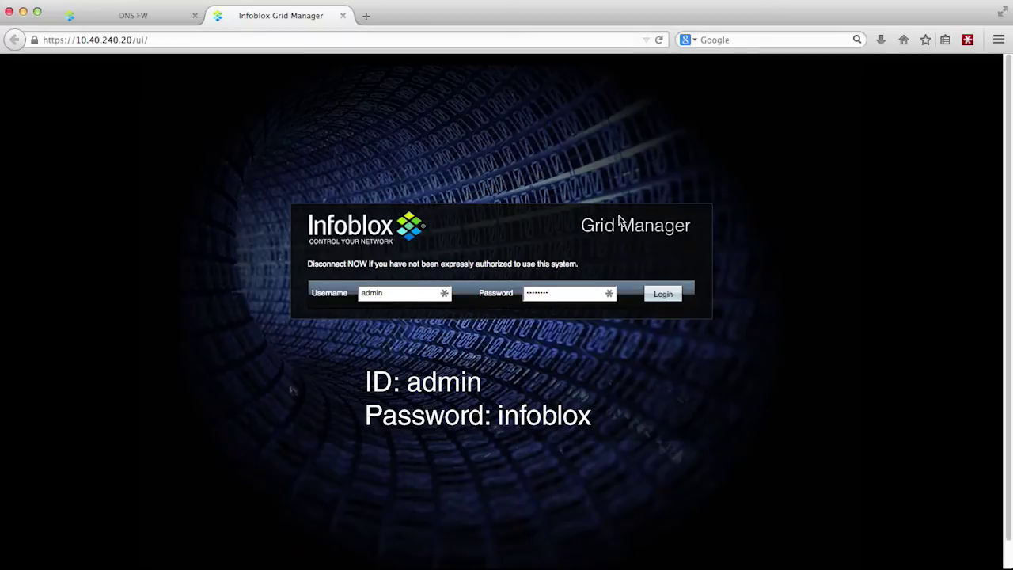
click(664, 296)
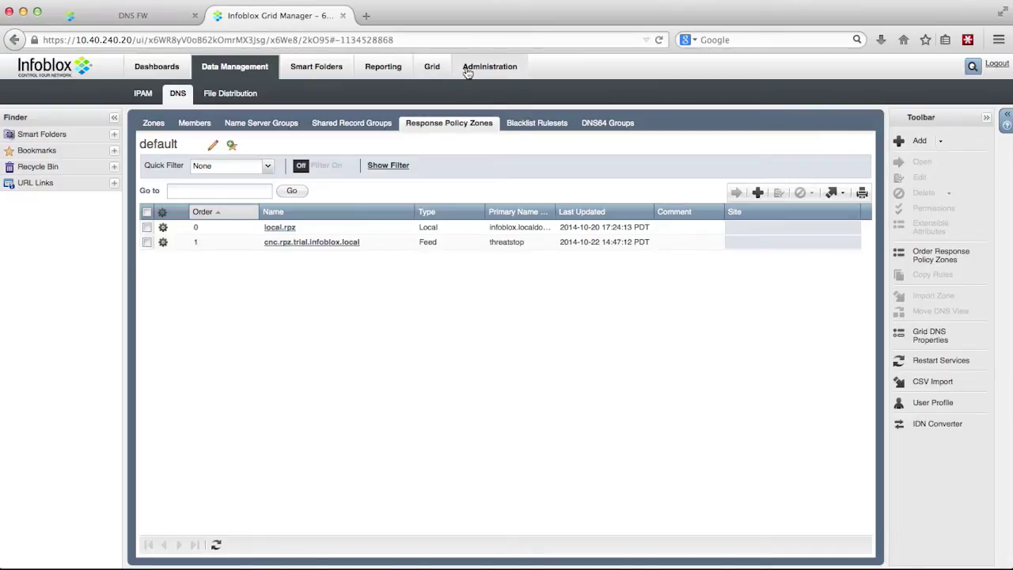
- Open Administration > Syslog and apply the [S] - RPZ Incident quick filter
click(469, 69)
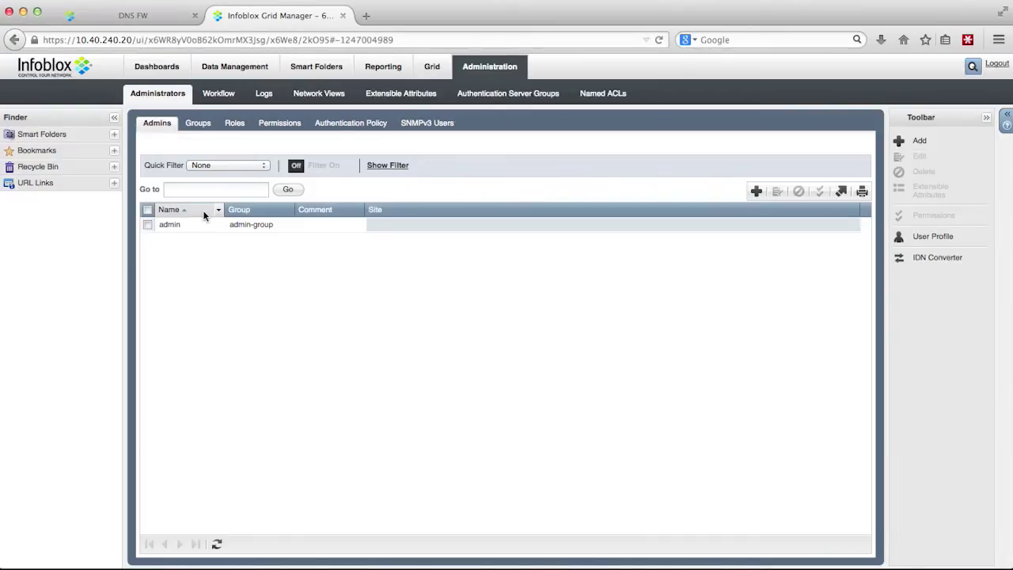
click(263, 94)
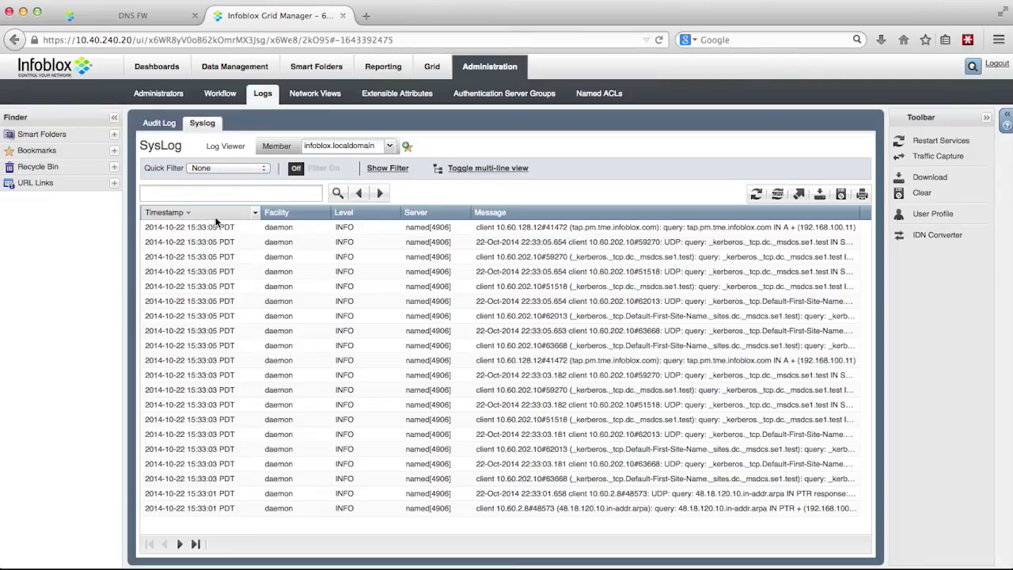
click(261, 170)
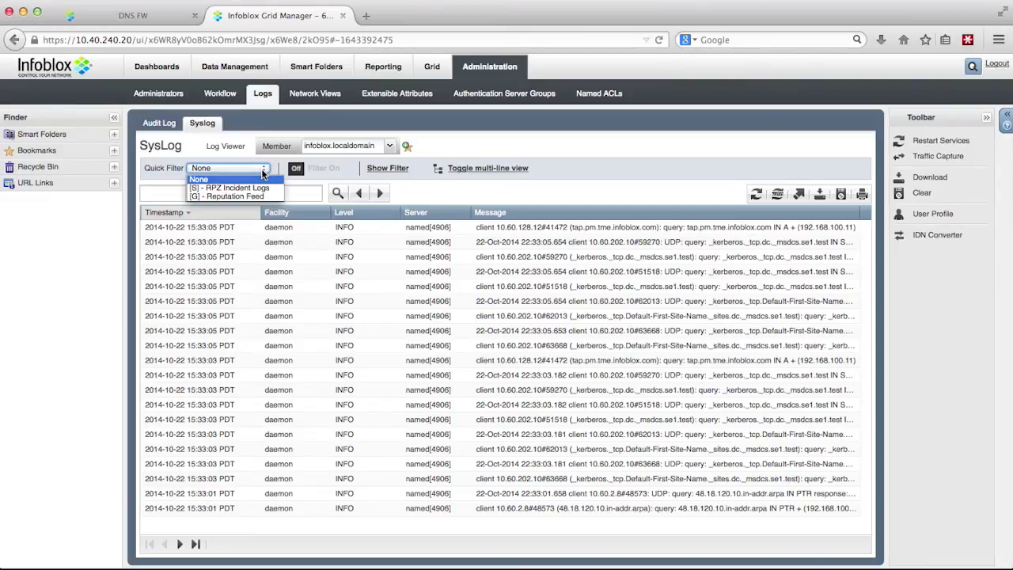
click(250, 188)
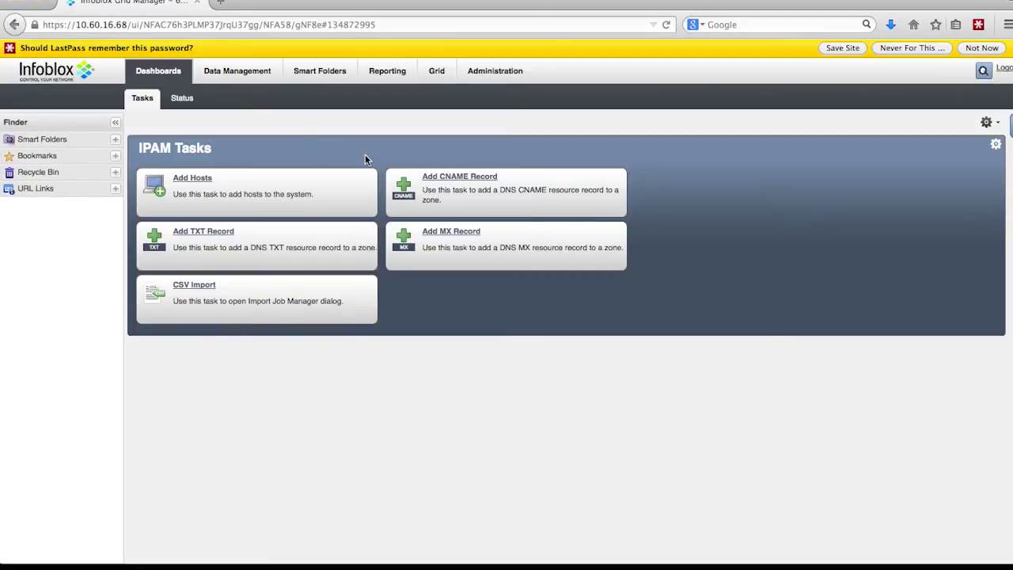
- Switch to the Dashboards Status tab to see RPZ statistics
click(181, 99)
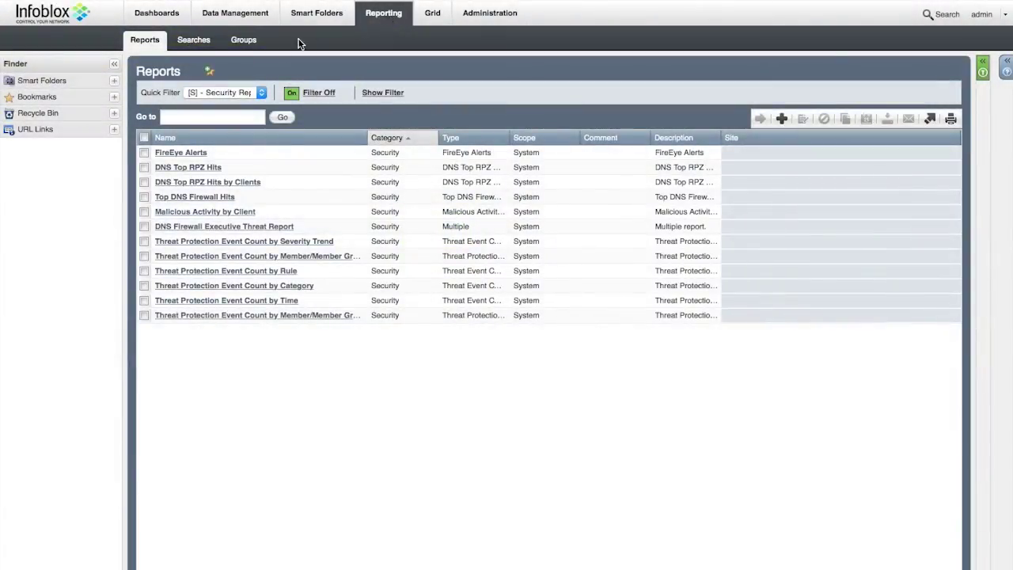
- Filter the reports list to [S] - Security Reports and open DNS Top RPZ Hits
click(260, 91)
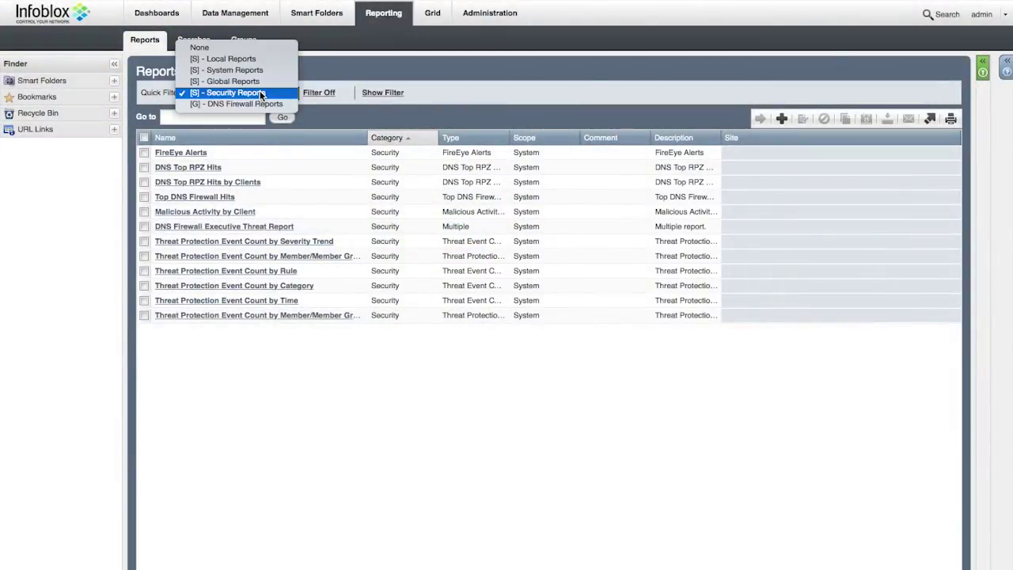
click(260, 92)
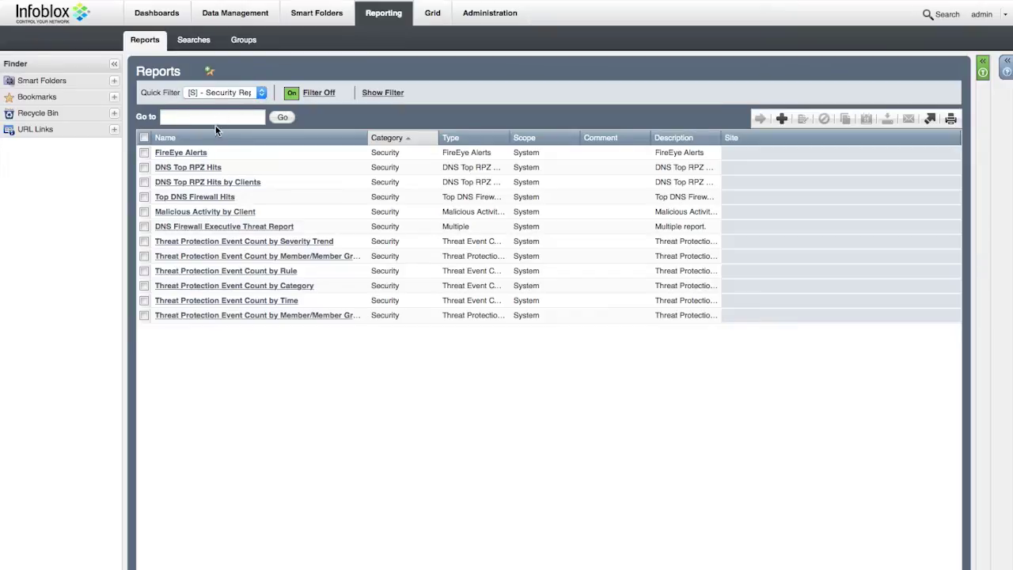
click(212, 166)
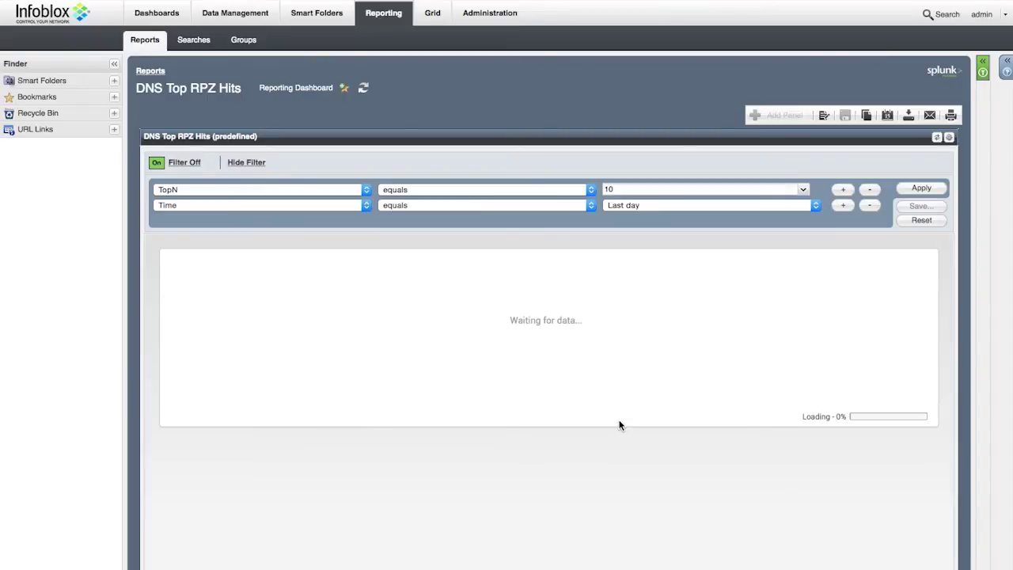
- Scroll through the DNS Top RPZ Hits results, then return to the Reports list
scroll(619, 425, down, 1)
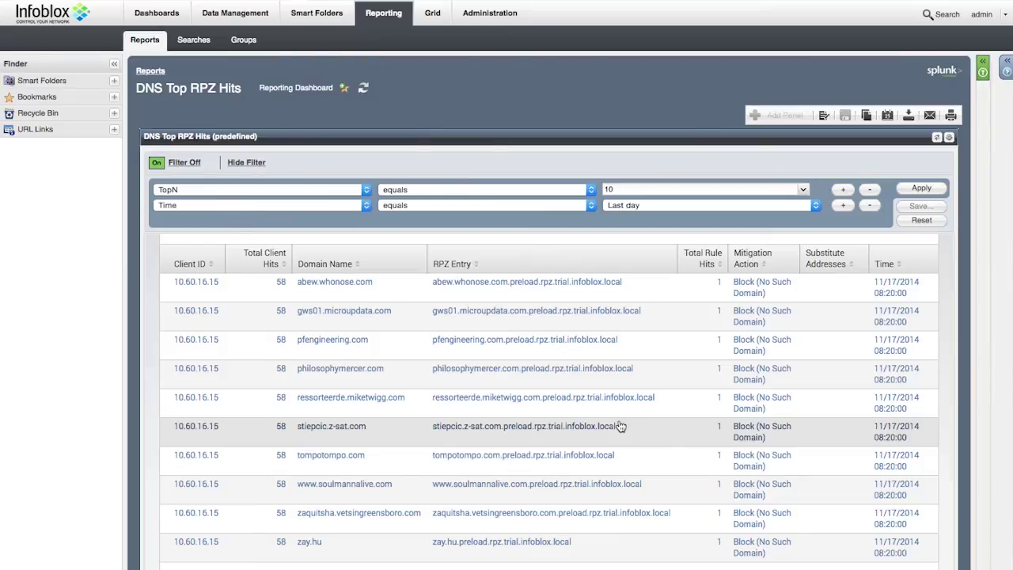
scroll(620, 426, up, 1)
scroll(620, 426, down, 1)
scroll(619, 426, up, 1)
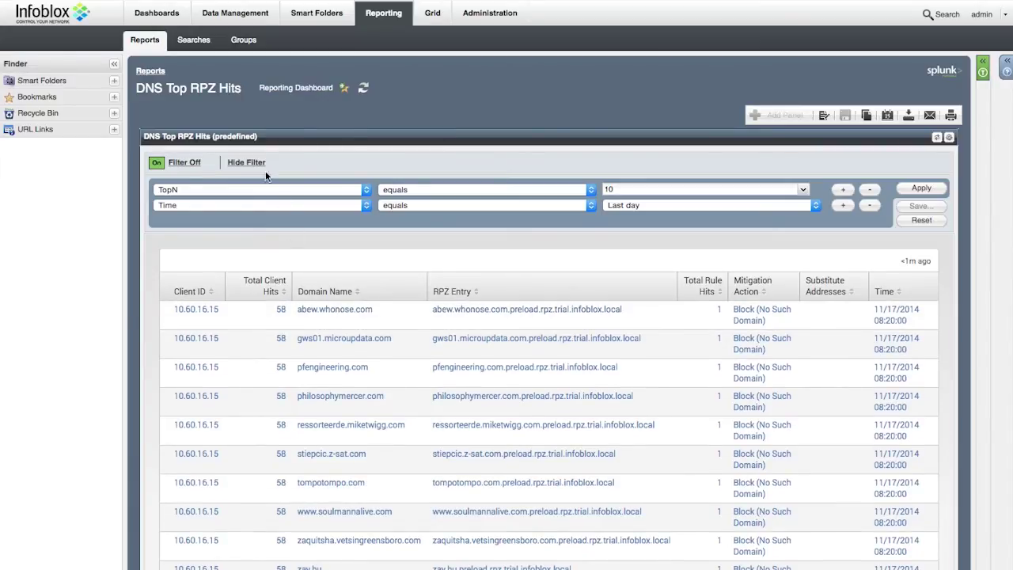
click(150, 70)
- Rerun the Top DNS Firewall Hits report with TopN raised from 10 to 50
click(212, 197)
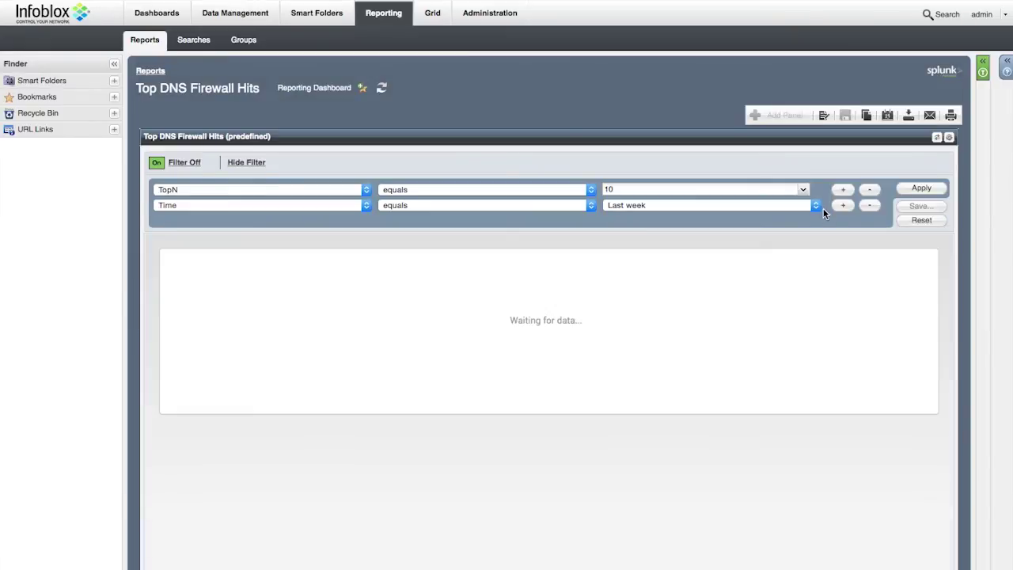
click(801, 189)
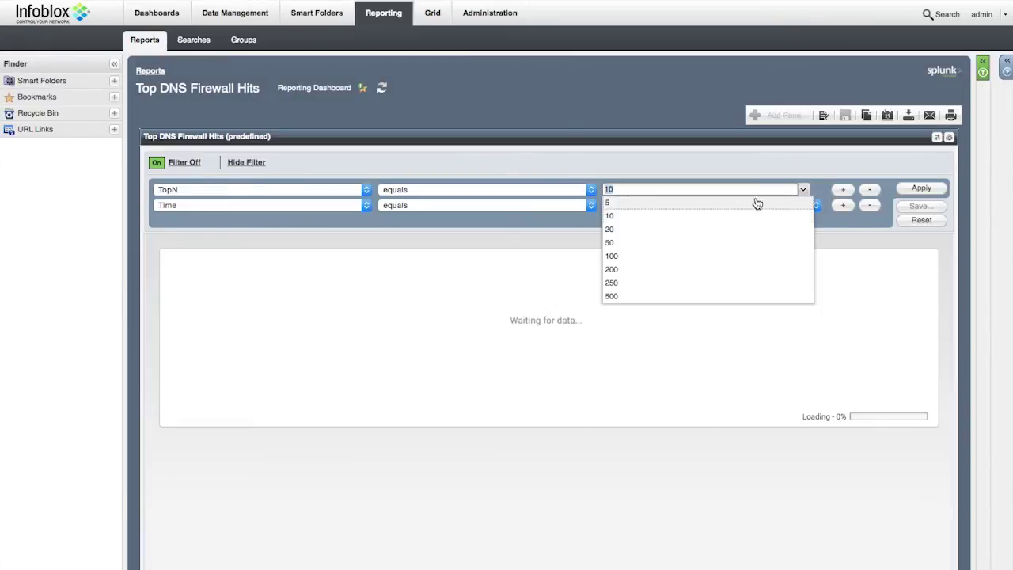
click(651, 244)
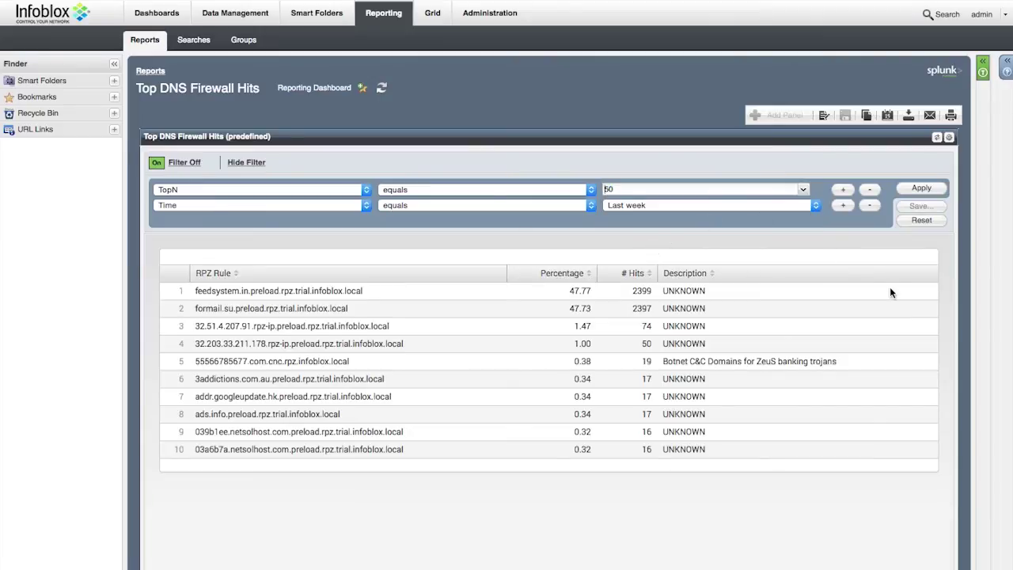
click(922, 188)
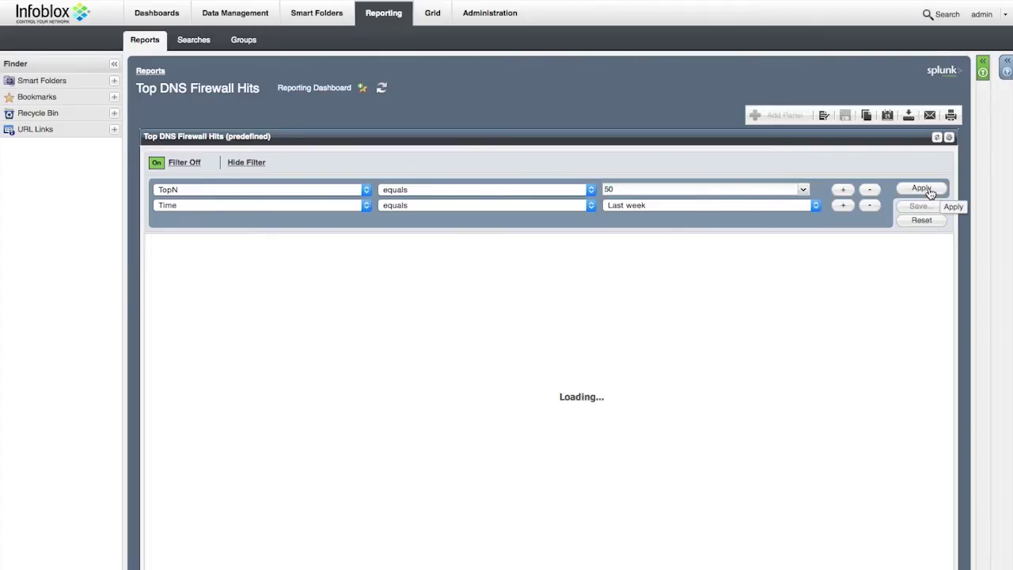
scroll(685, 457, down, 1)
scroll(685, 457, up, 1)
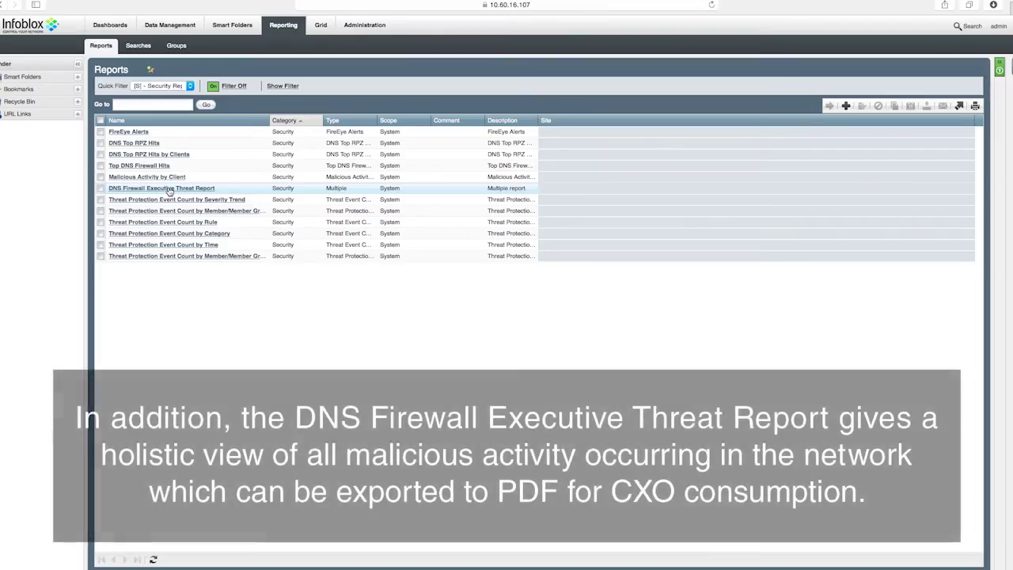
- Open the DNS Firewall Executive Threat Report from the Security Reports list
click(169, 189)
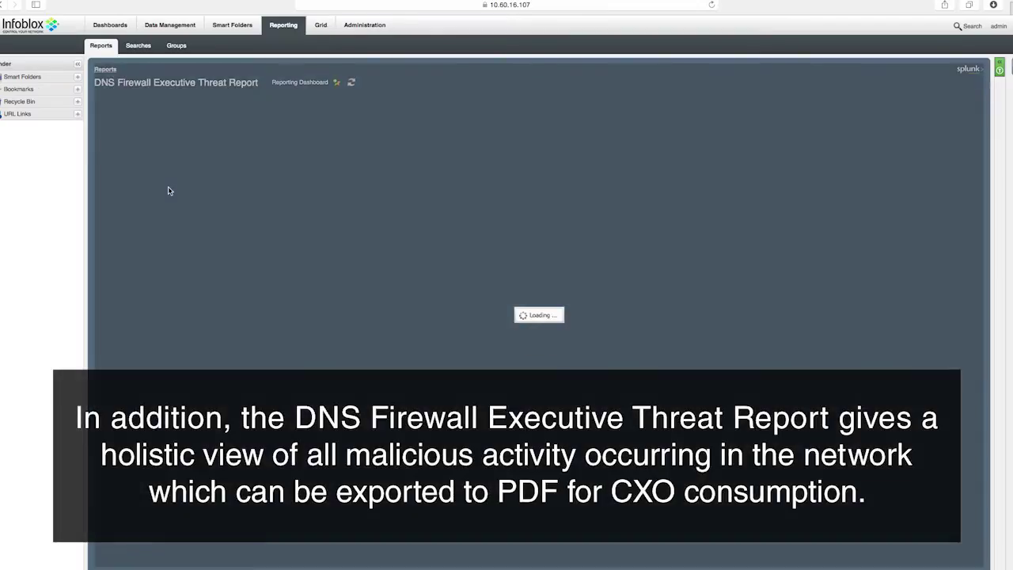